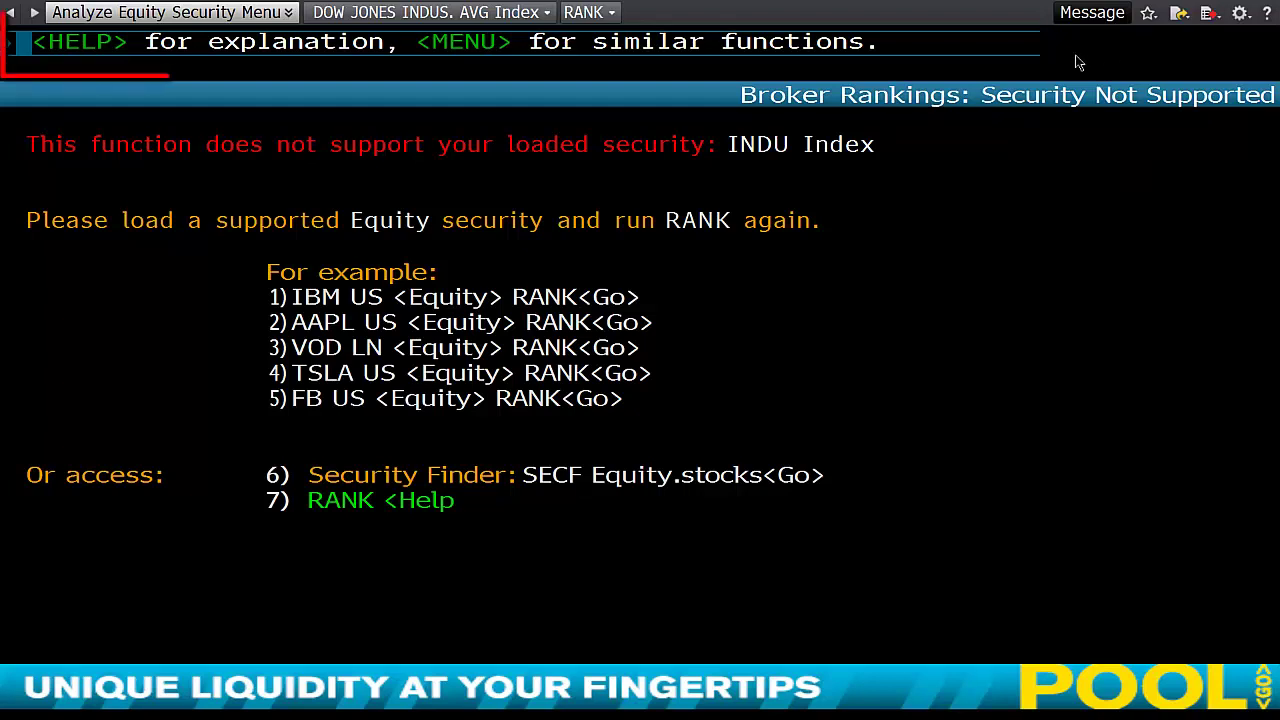
# Run EQUITY as a command, then retype EQUITY to list its matching suggestions.
pyautogui.write('EQUITY')
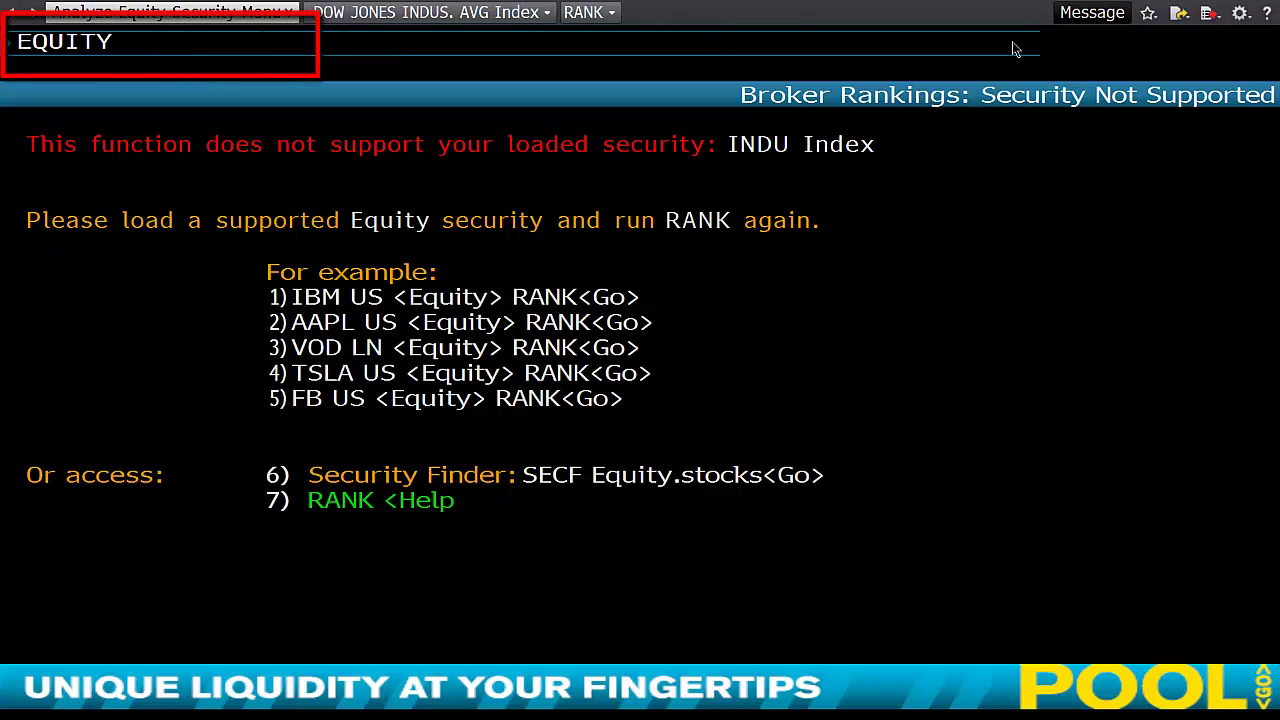
pyautogui.press('Return')
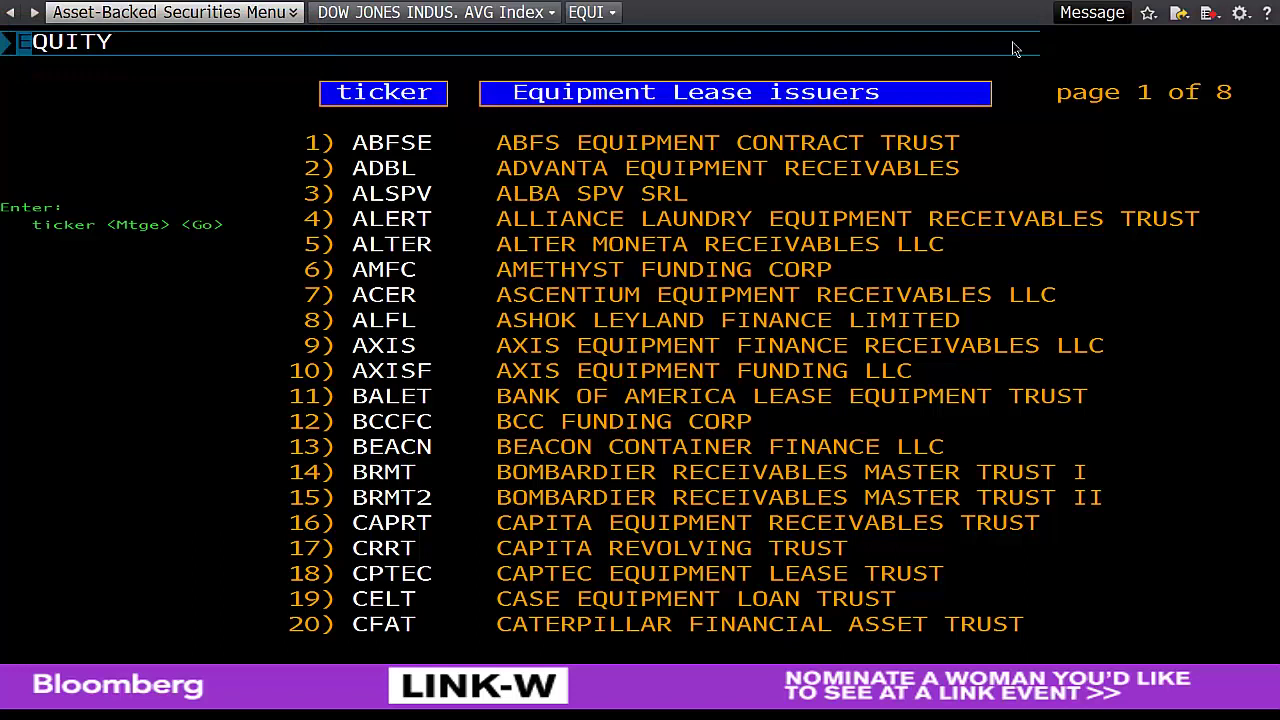
pyautogui.press('Delete')
pyautogui.press('Delete')
pyautogui.press('Delete')
pyautogui.press('Delete')
pyautogui.press('Delete')
pyautogui.press('Delete')
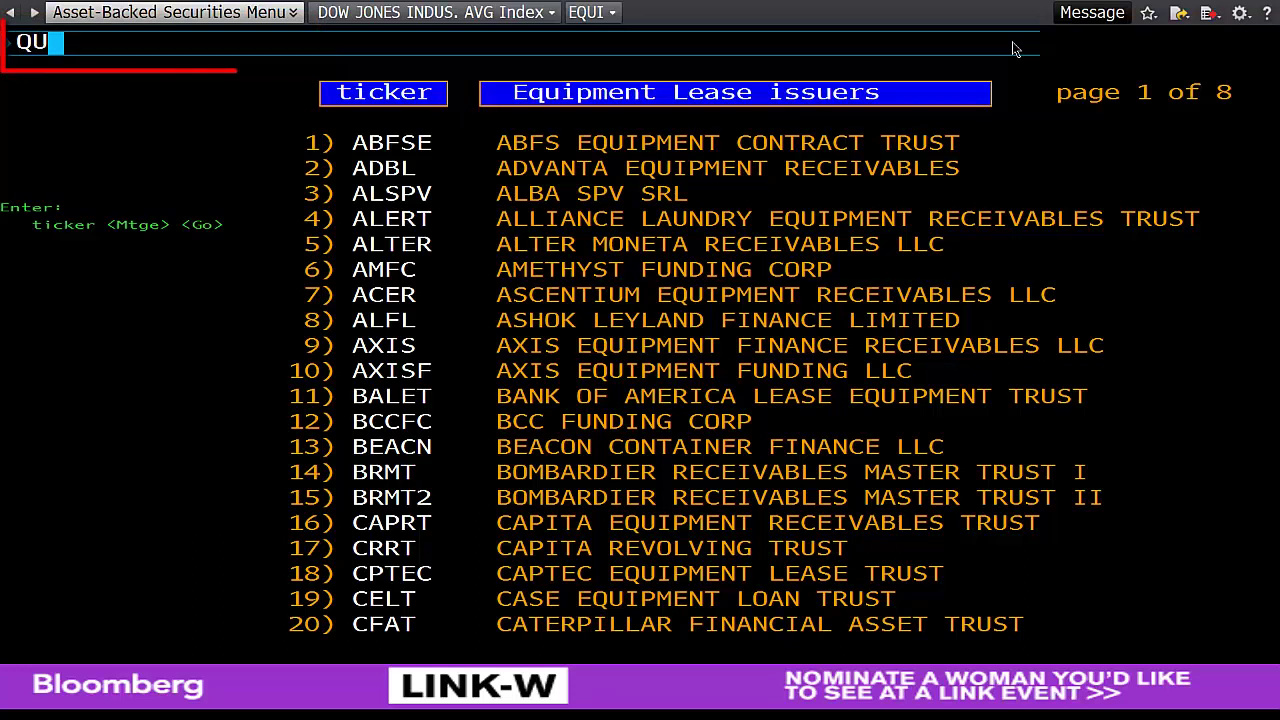
pyautogui.write('EQUITY')
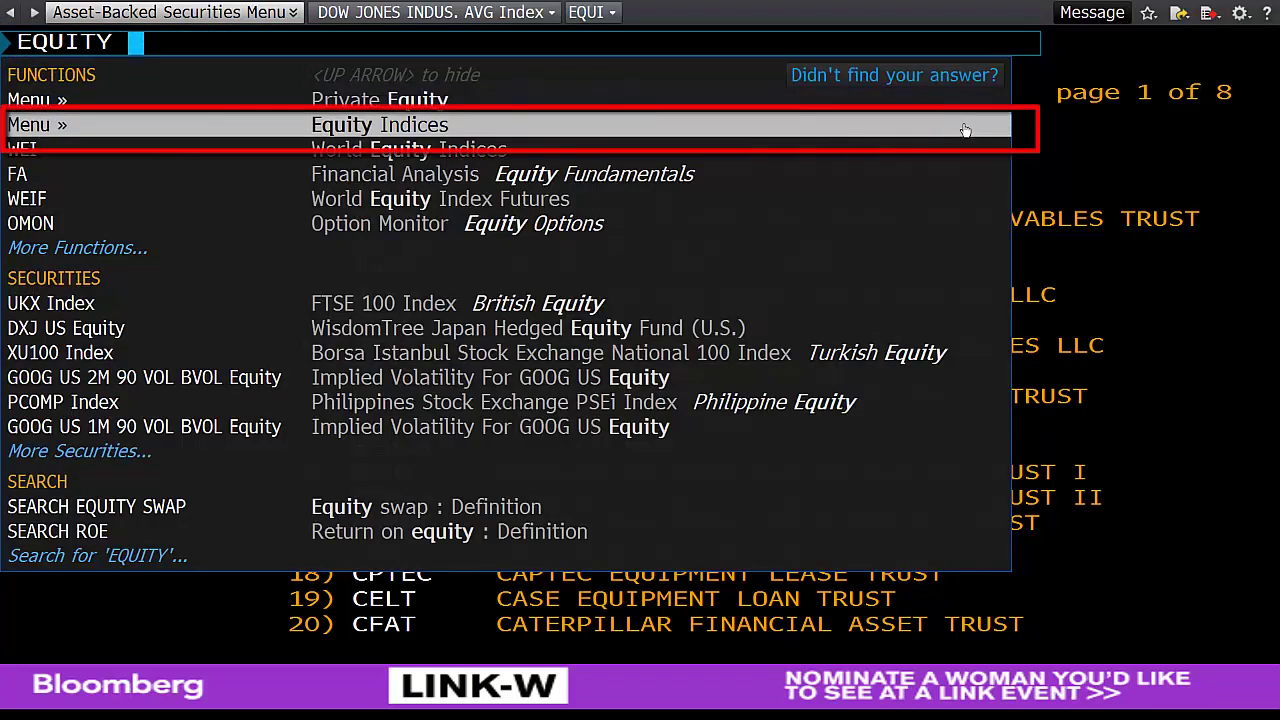
# Open World Equity Indices (WEI) through the Equity Indices menu suggestion.
pyautogui.click(963, 126)
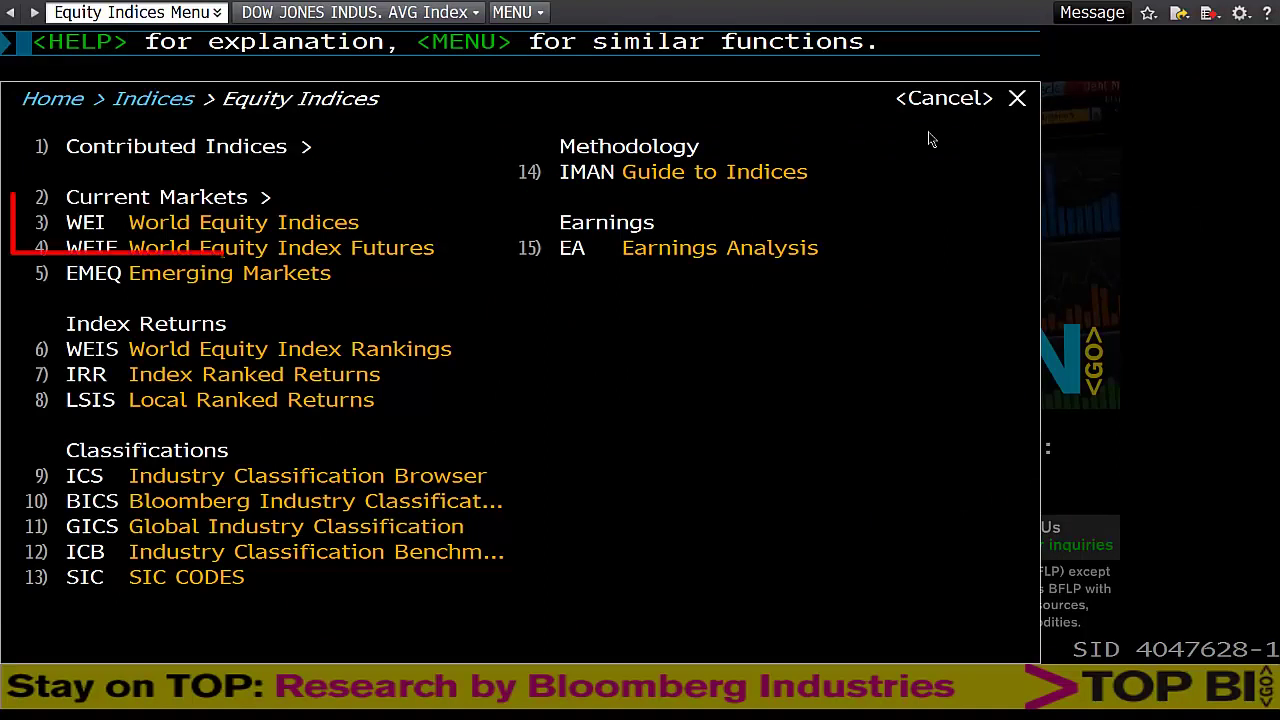
pyautogui.click(287, 222)
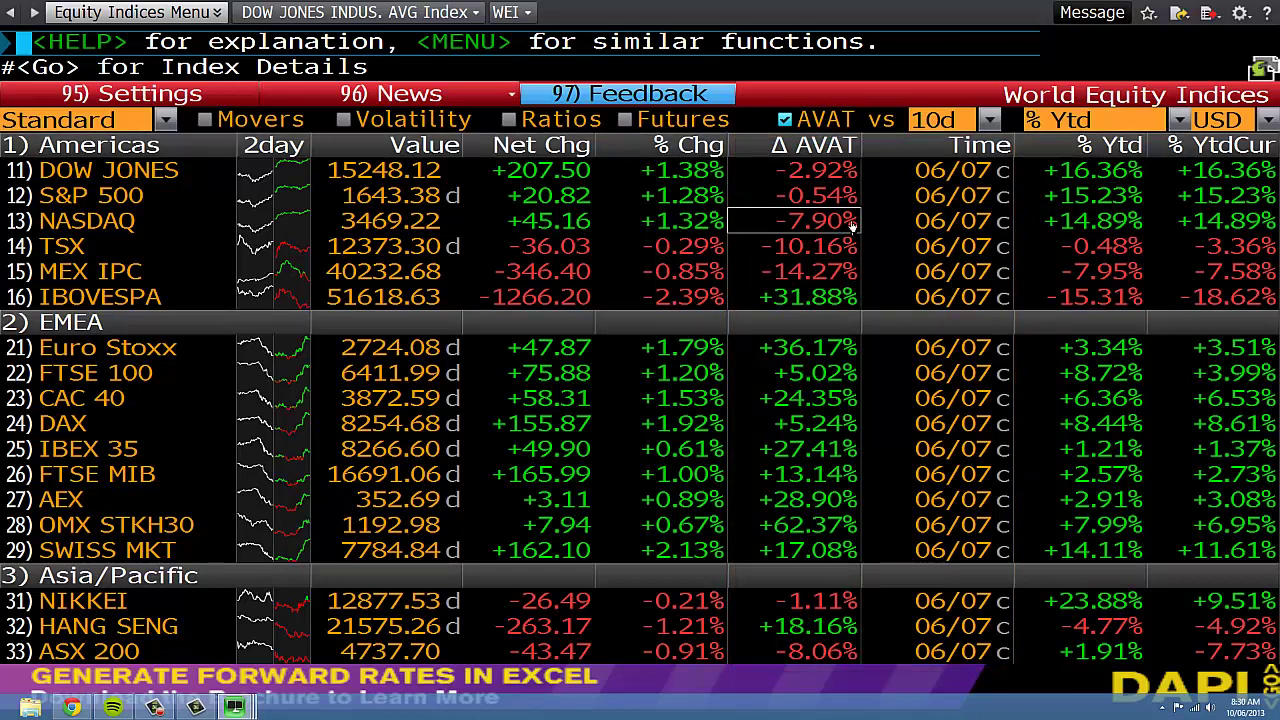
# Launch the INDU Intraday Market Map in pie view from the Dow Jones row.
pyautogui.moveTo(957, 186)
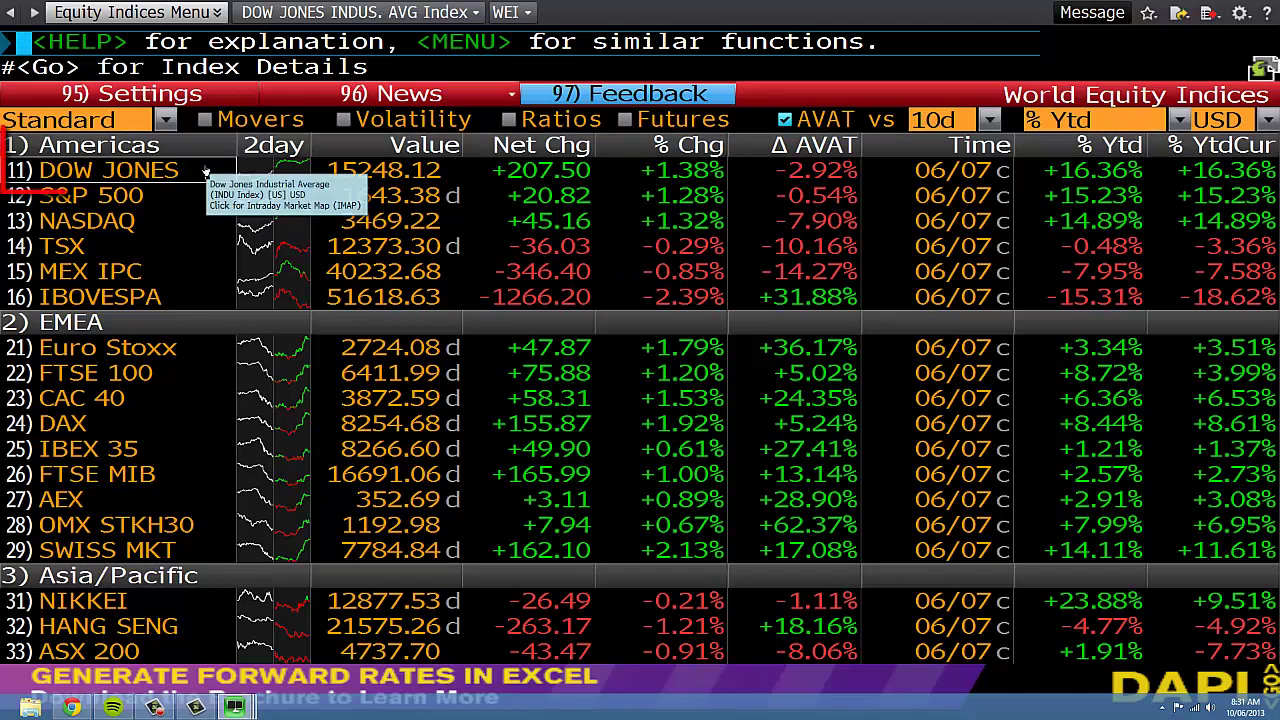
pyautogui.click(150, 186)
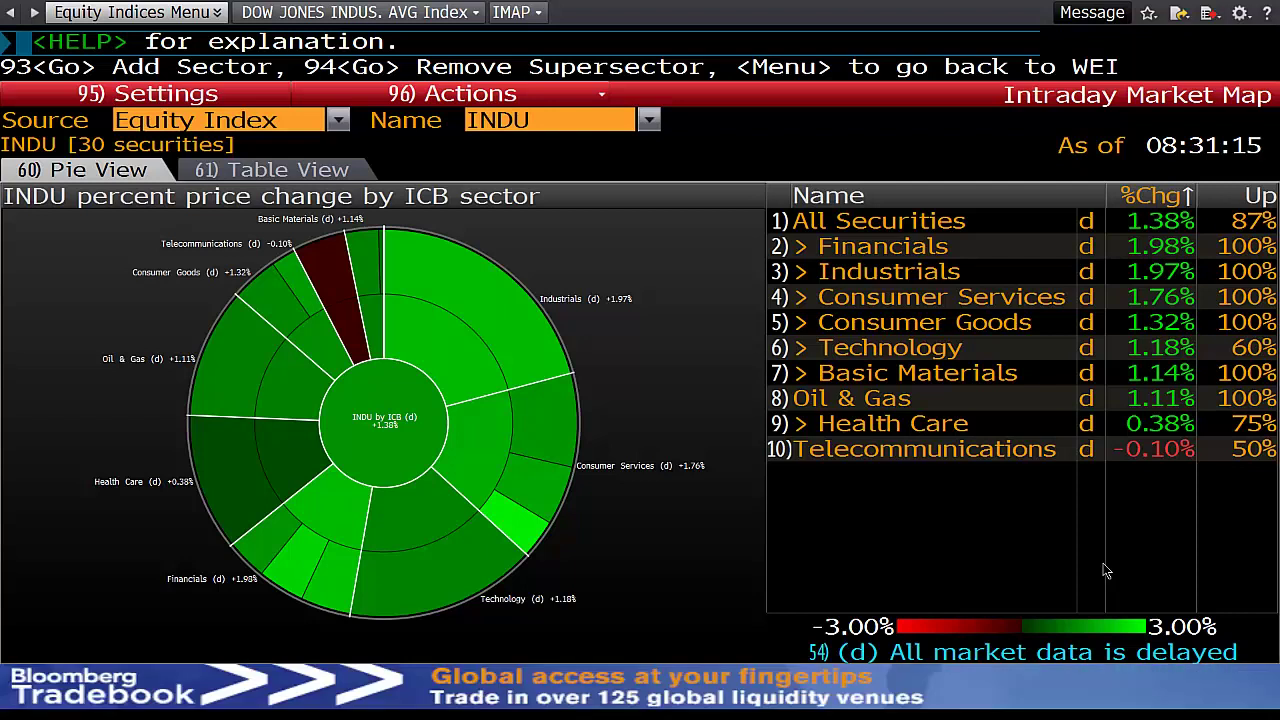
# Read the Dow Jones sector wedge tooltips, then drill into Financials (+1.98%).
pyautogui.moveTo(1105, 719)
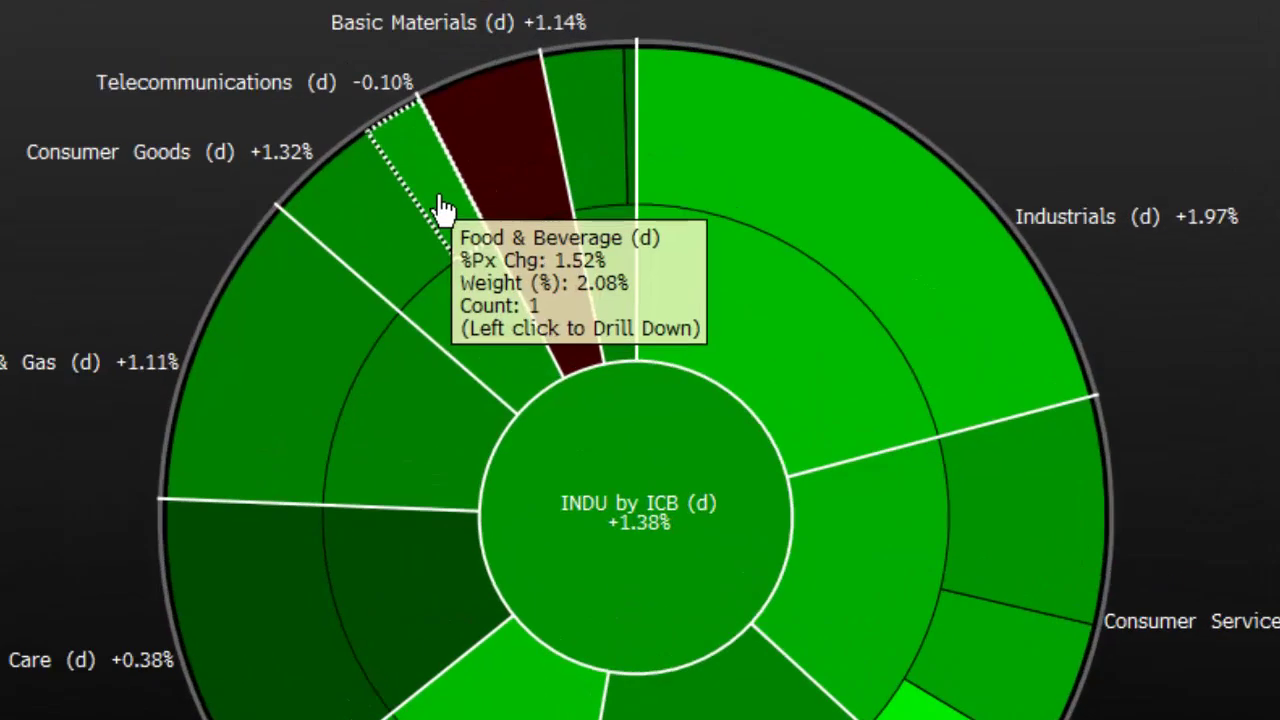
pyautogui.moveTo(502, 146)
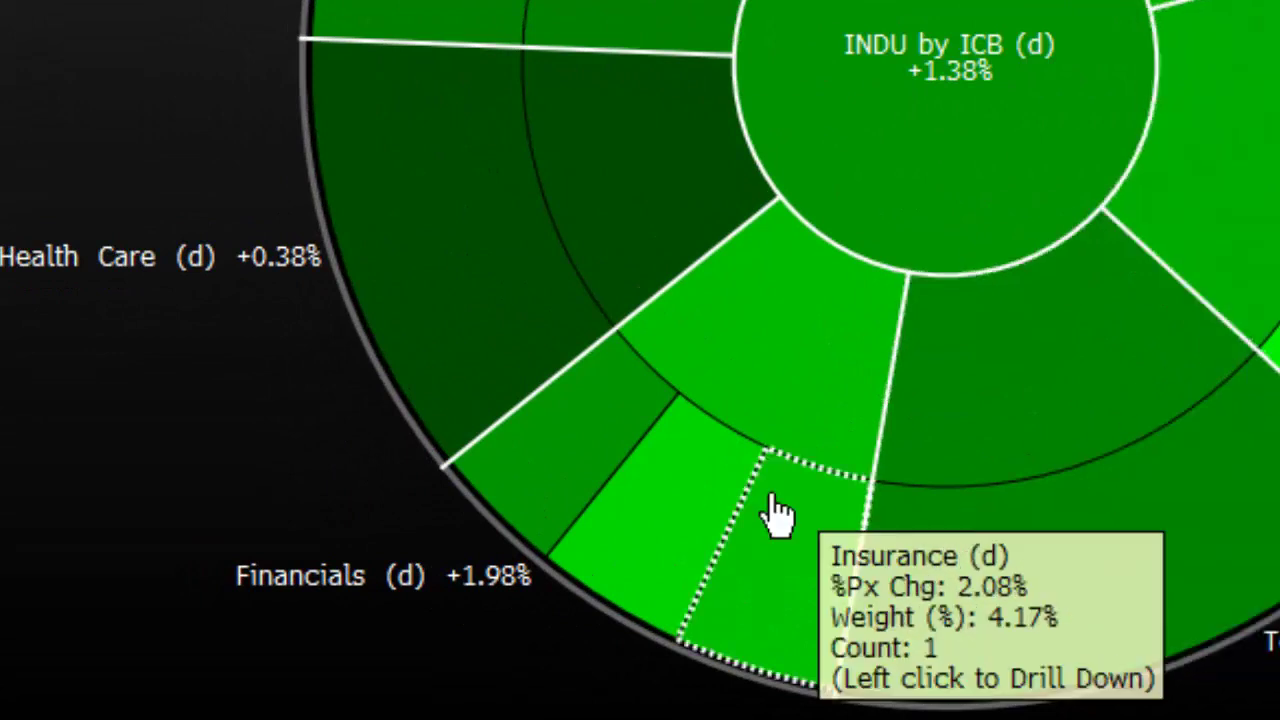
pyautogui.moveTo(607, 484)
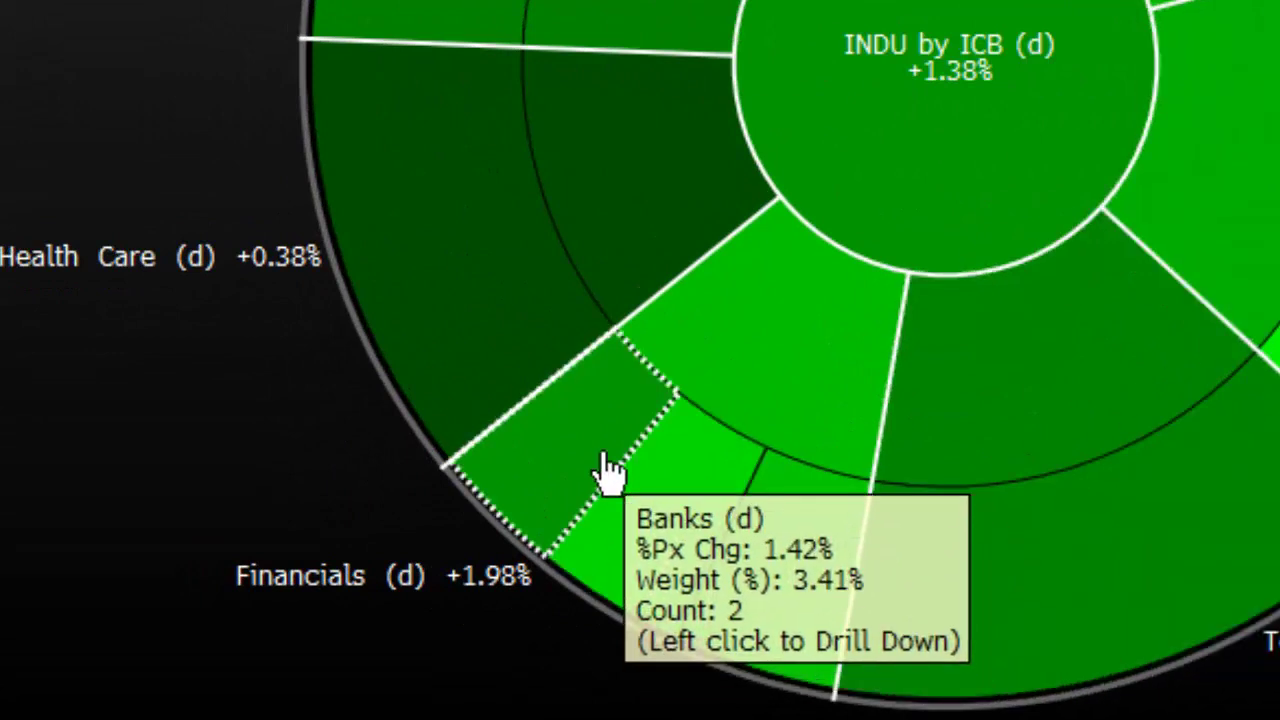
pyautogui.moveTo(615, 532)
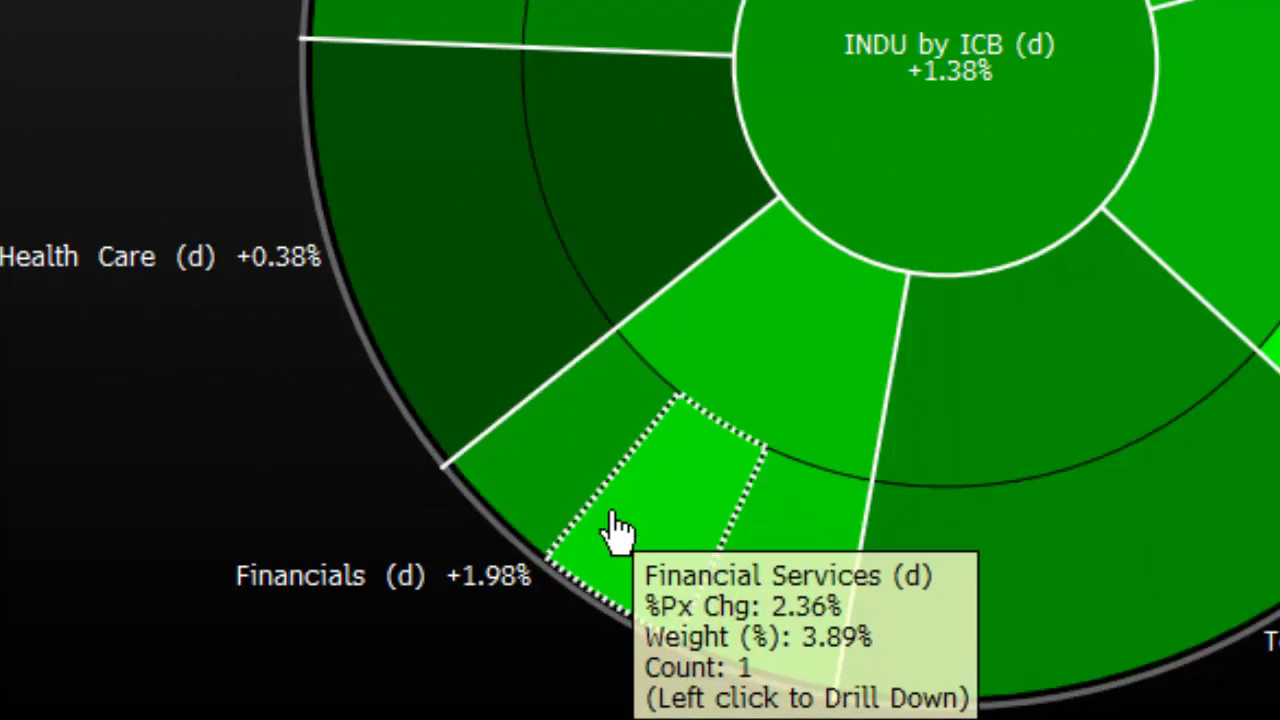
pyautogui.moveTo(778, 390)
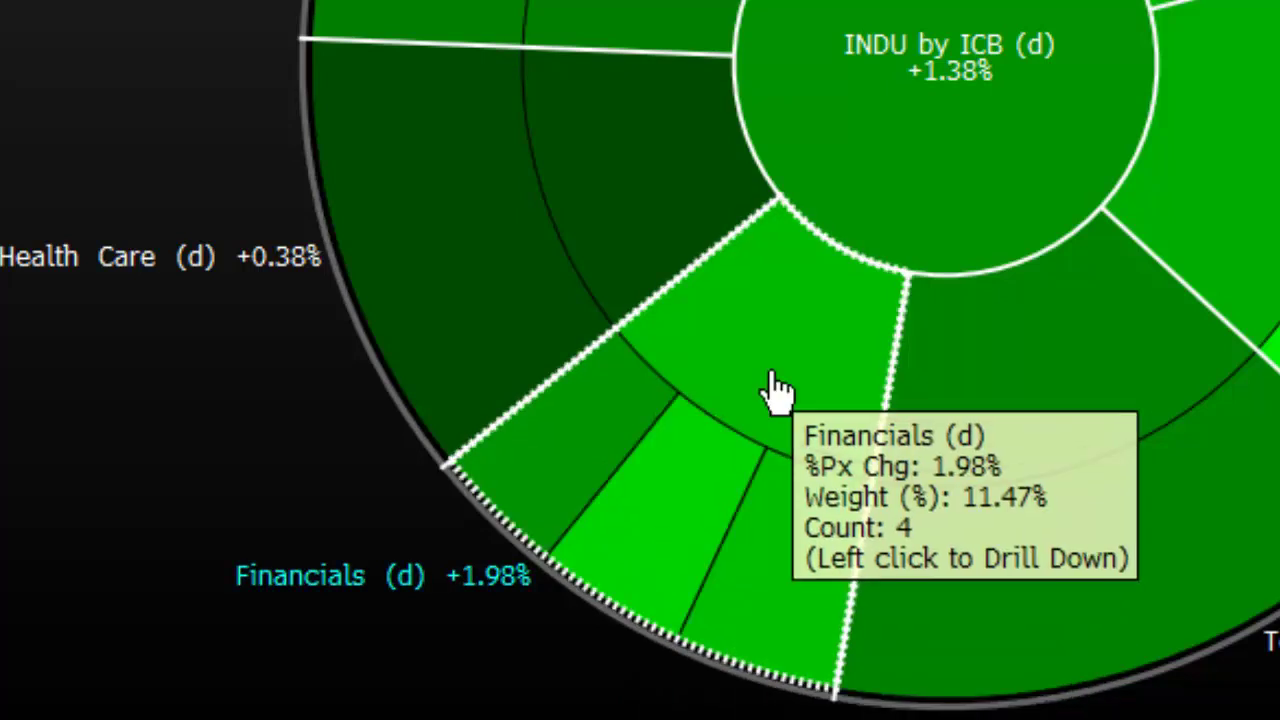
pyautogui.moveTo(915, 343)
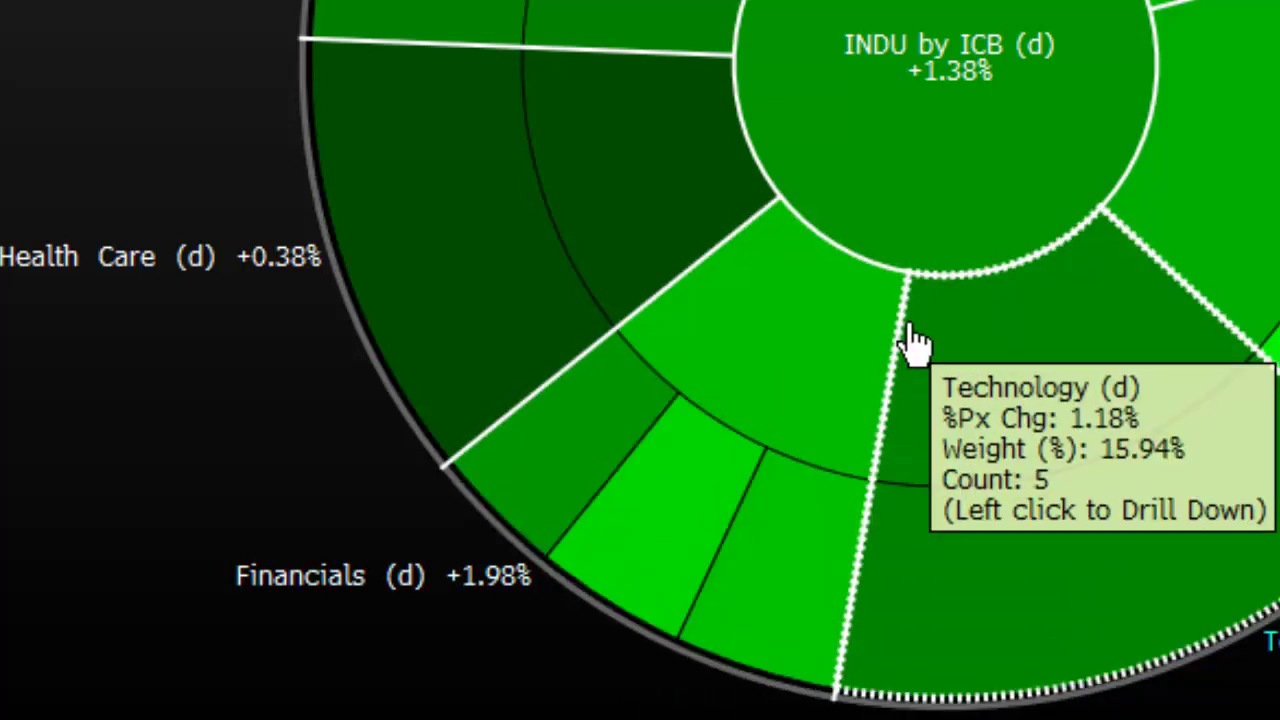
pyautogui.moveTo(878, 330)
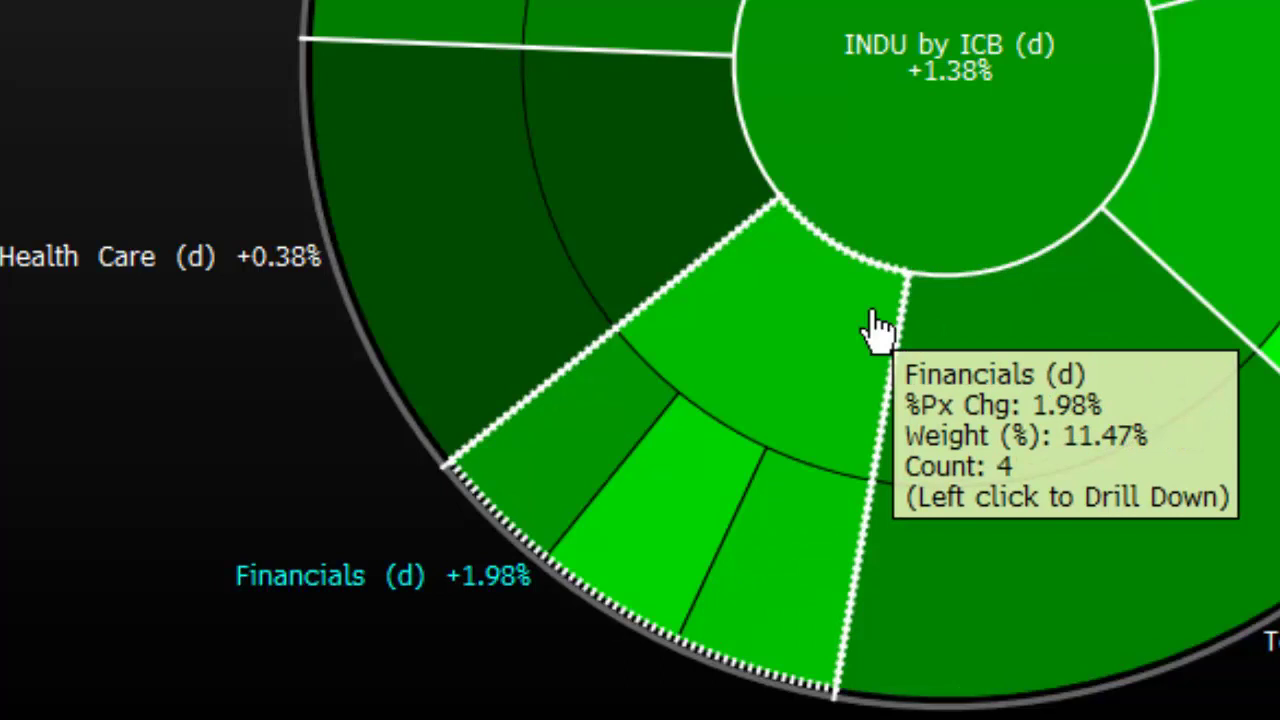
pyautogui.click(878, 330)
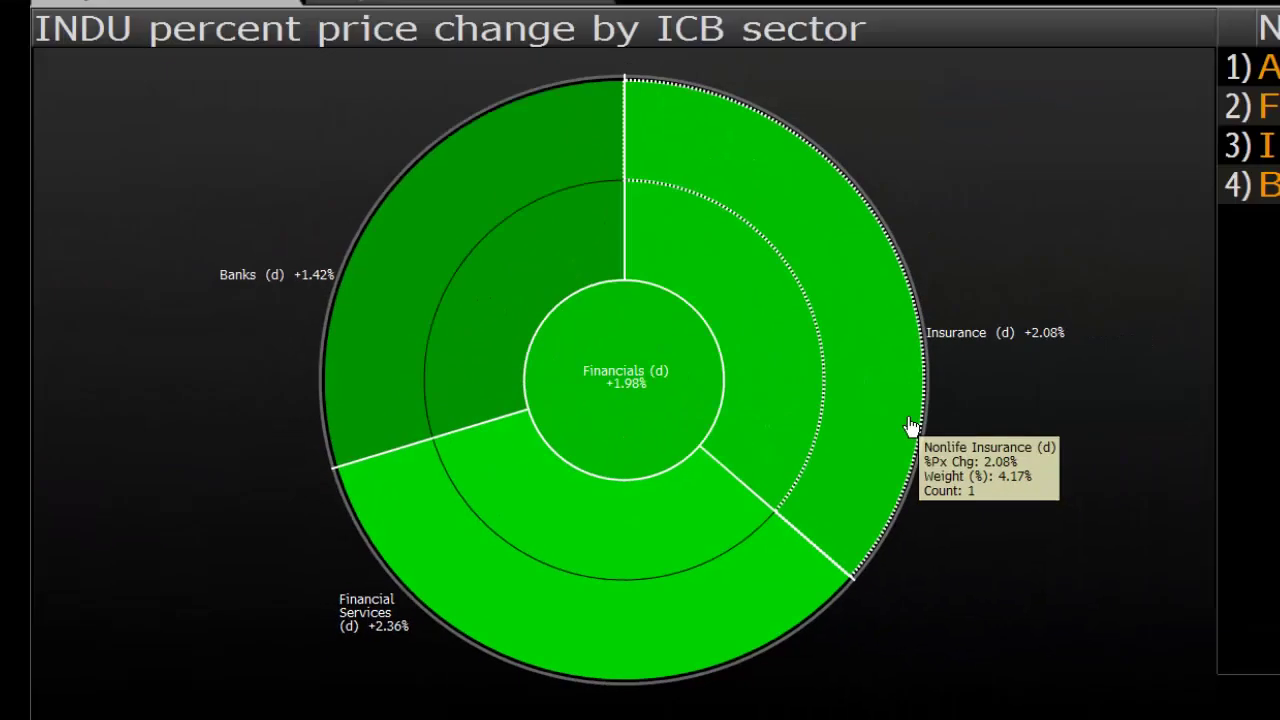
# Drill into the Banks group (+1.42%, 2 members) to list JPM and BAC.
pyautogui.moveTo(514, 286)
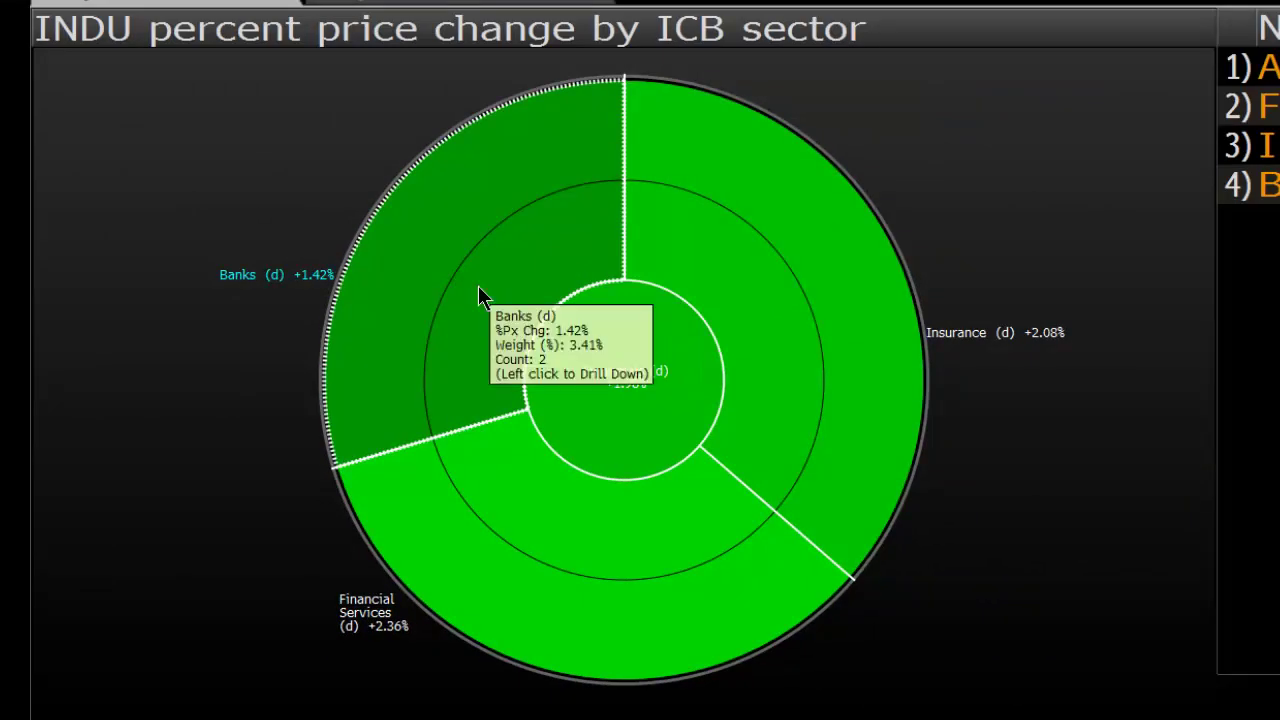
pyautogui.click(480, 297)
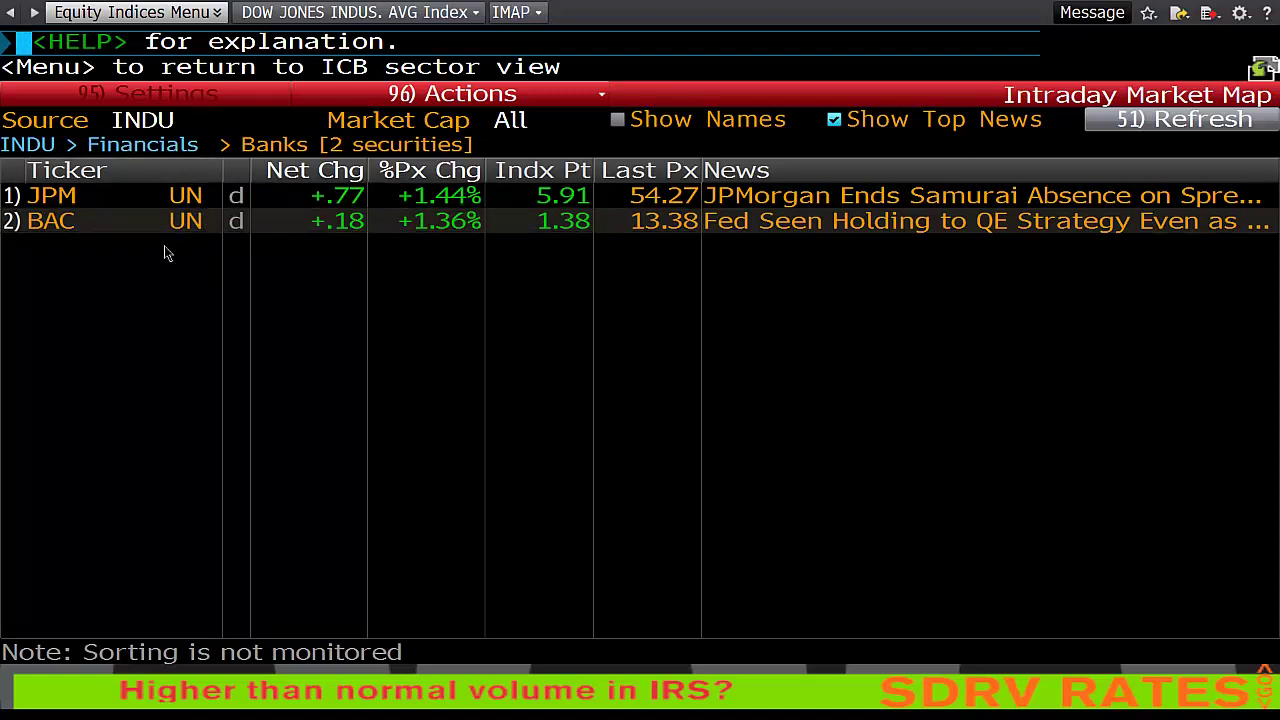
# Show bank names with top news hidden, then open Bank of America's Company News (ICN).
pyautogui.click(664, 125)
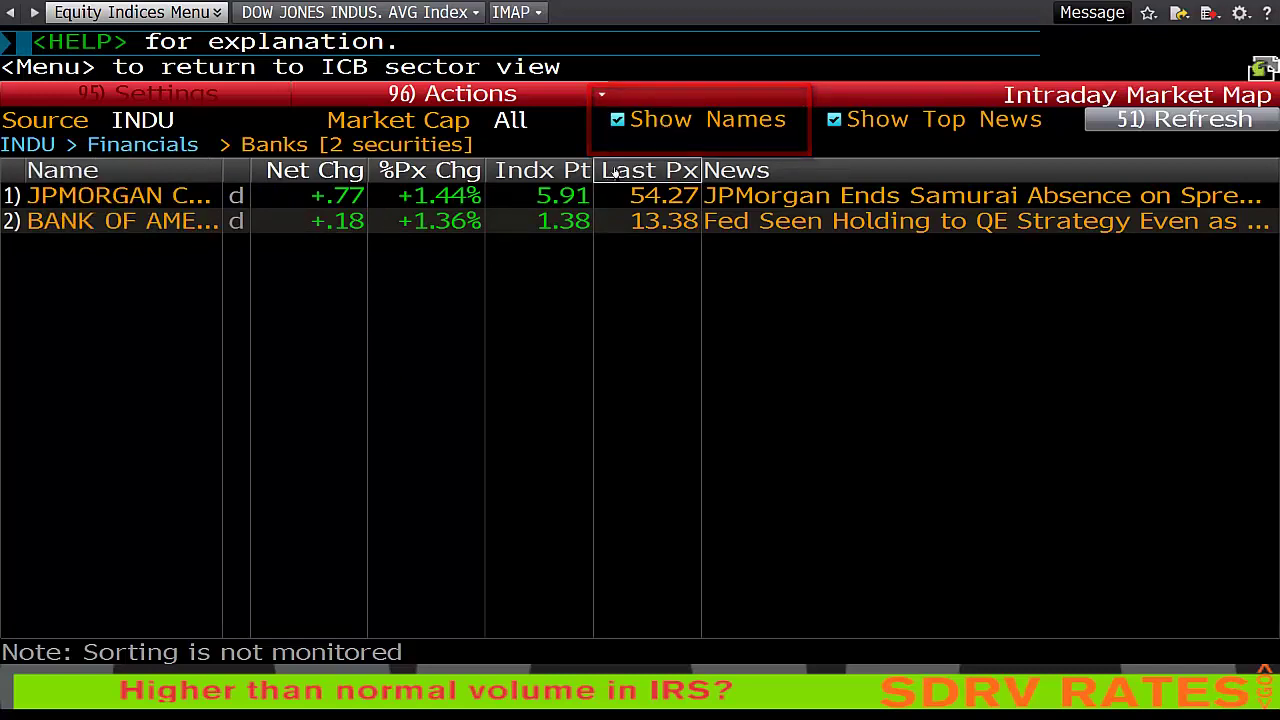
pyautogui.click(853, 128)
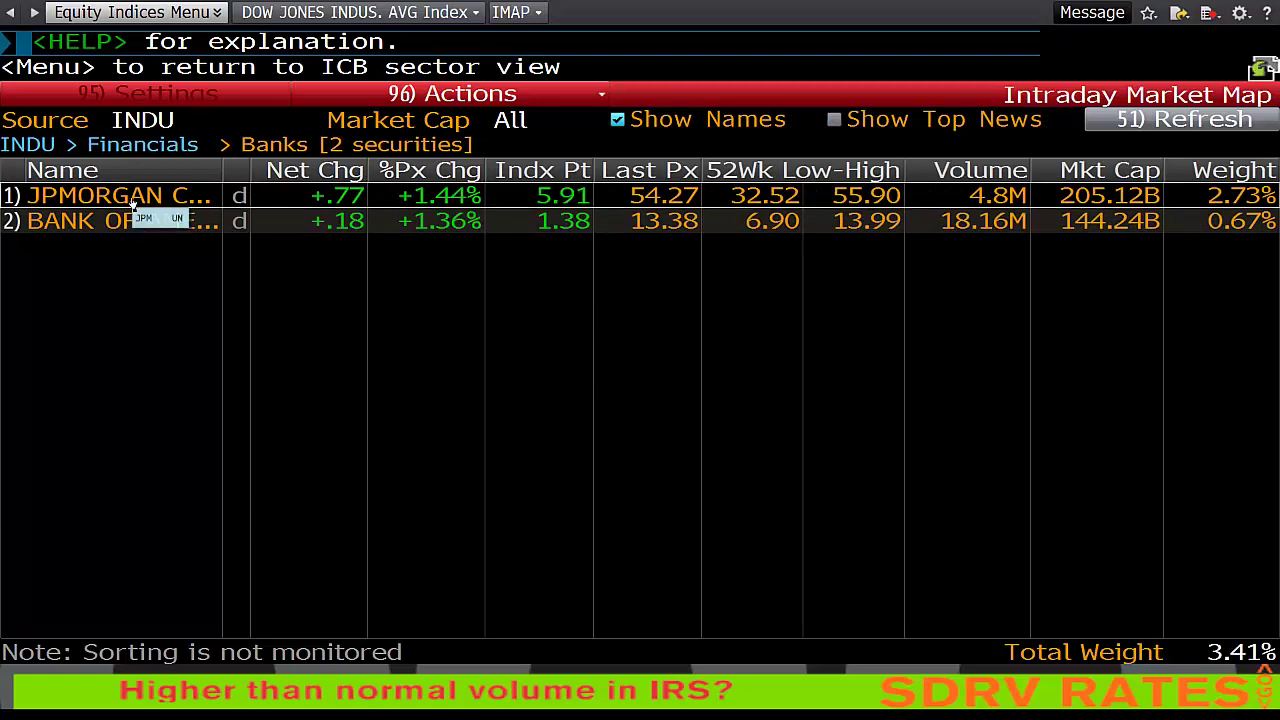
pyautogui.click(200, 229)
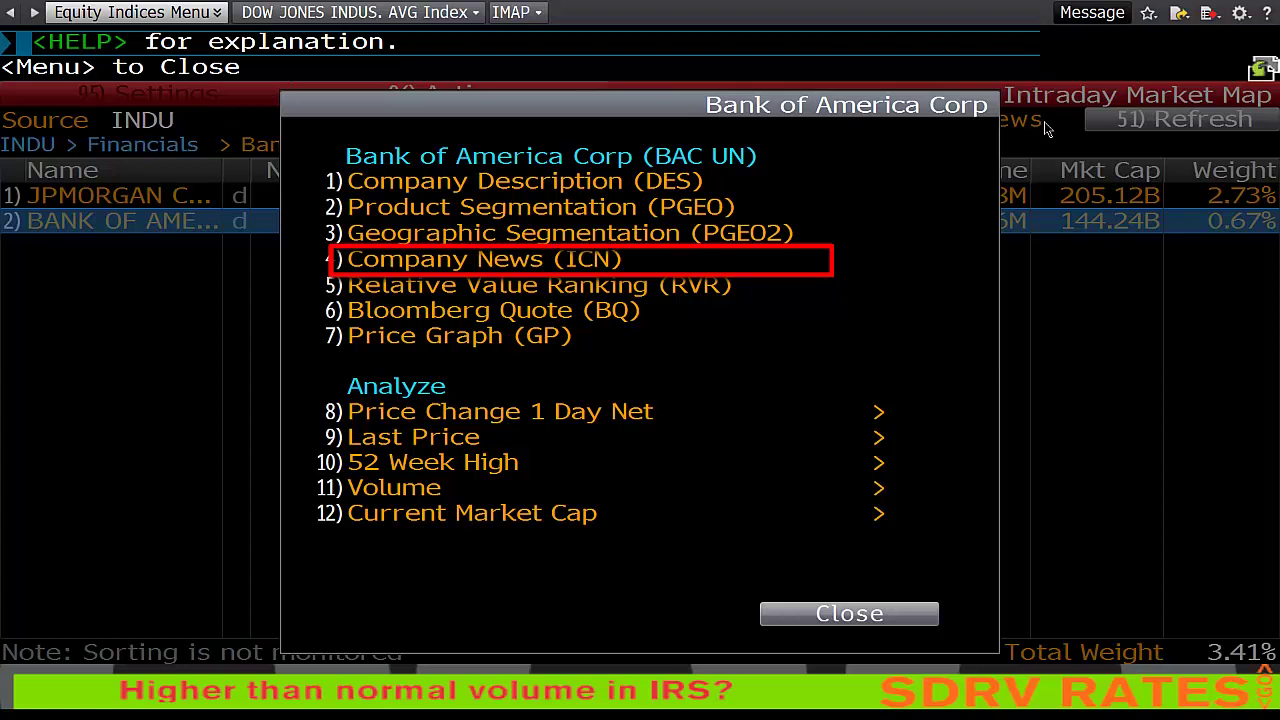
pyautogui.click(846, 263)
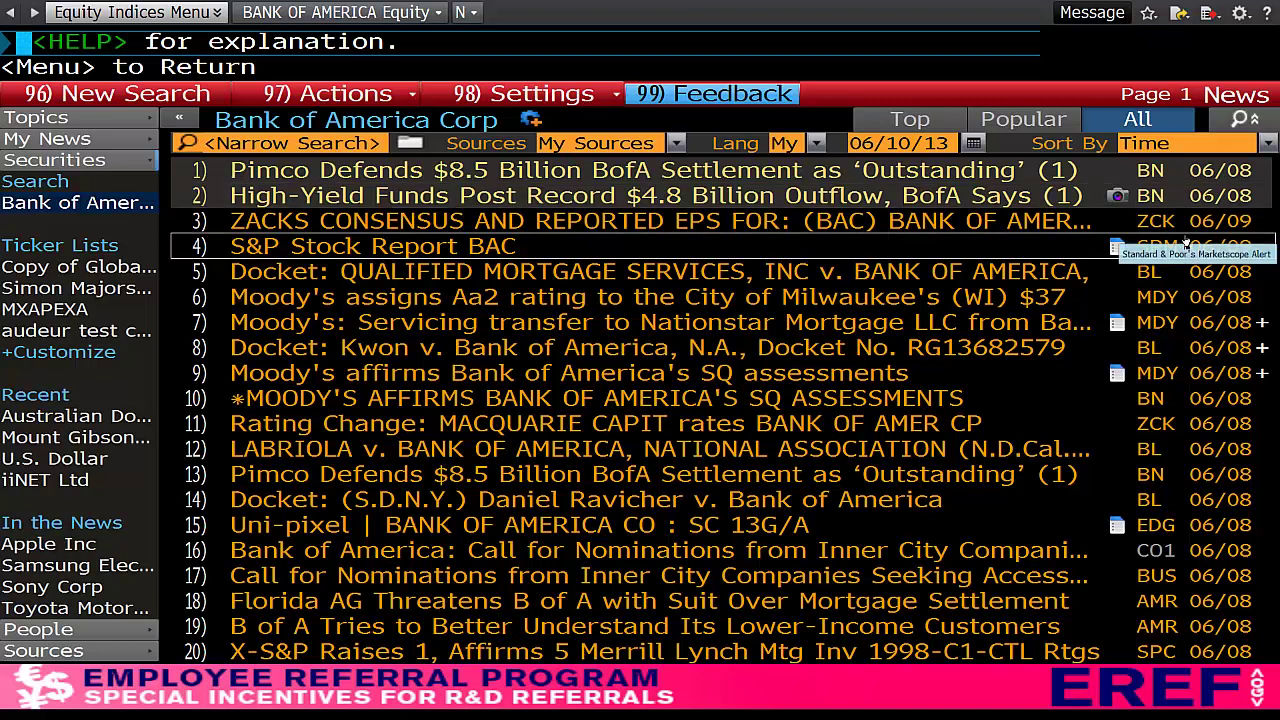
# Skim the Bank of America headlines and return to the INDU market map.
pyautogui.scroll(-2, 1100, 300)
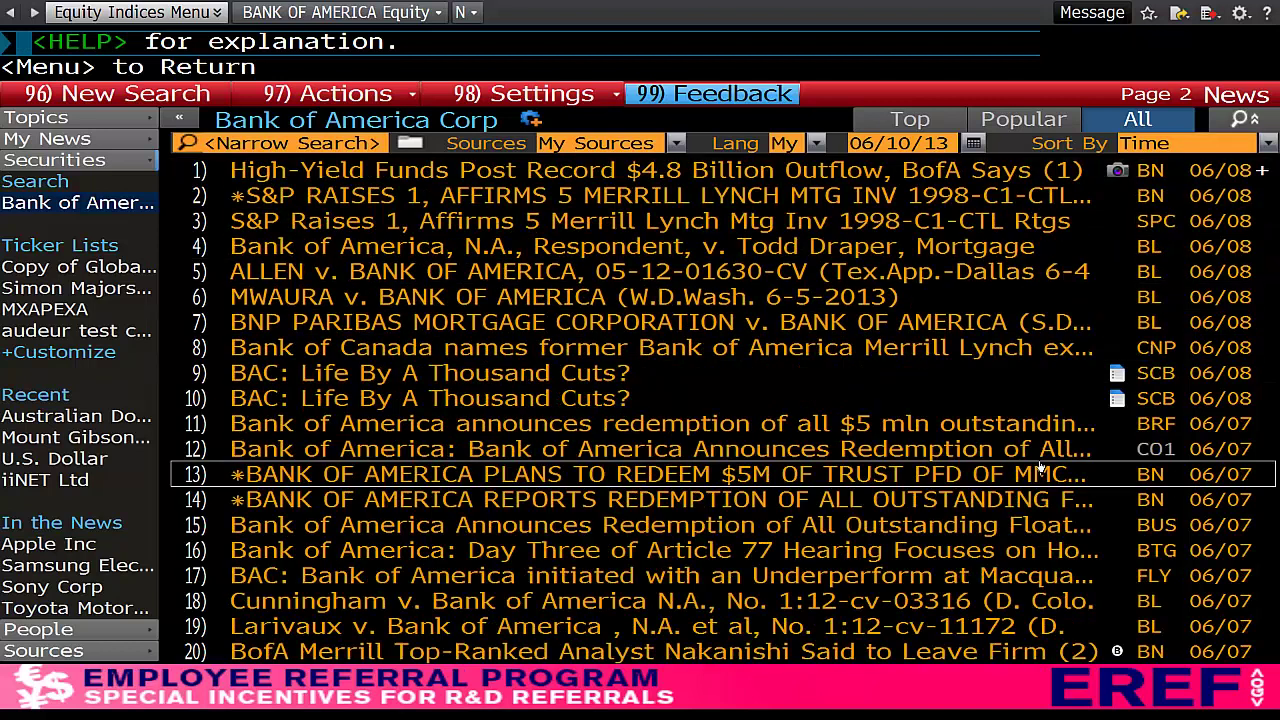
pyautogui.scroll(2, 1040, 470)
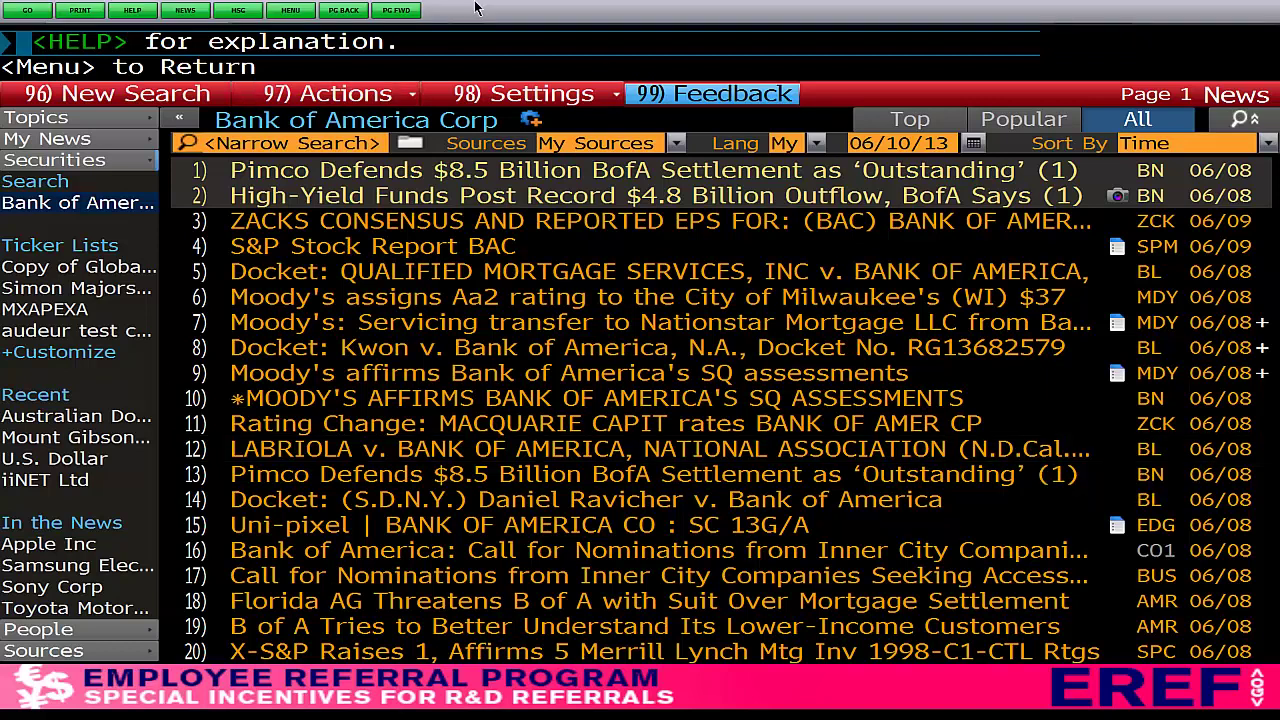
pyautogui.press('Escape')
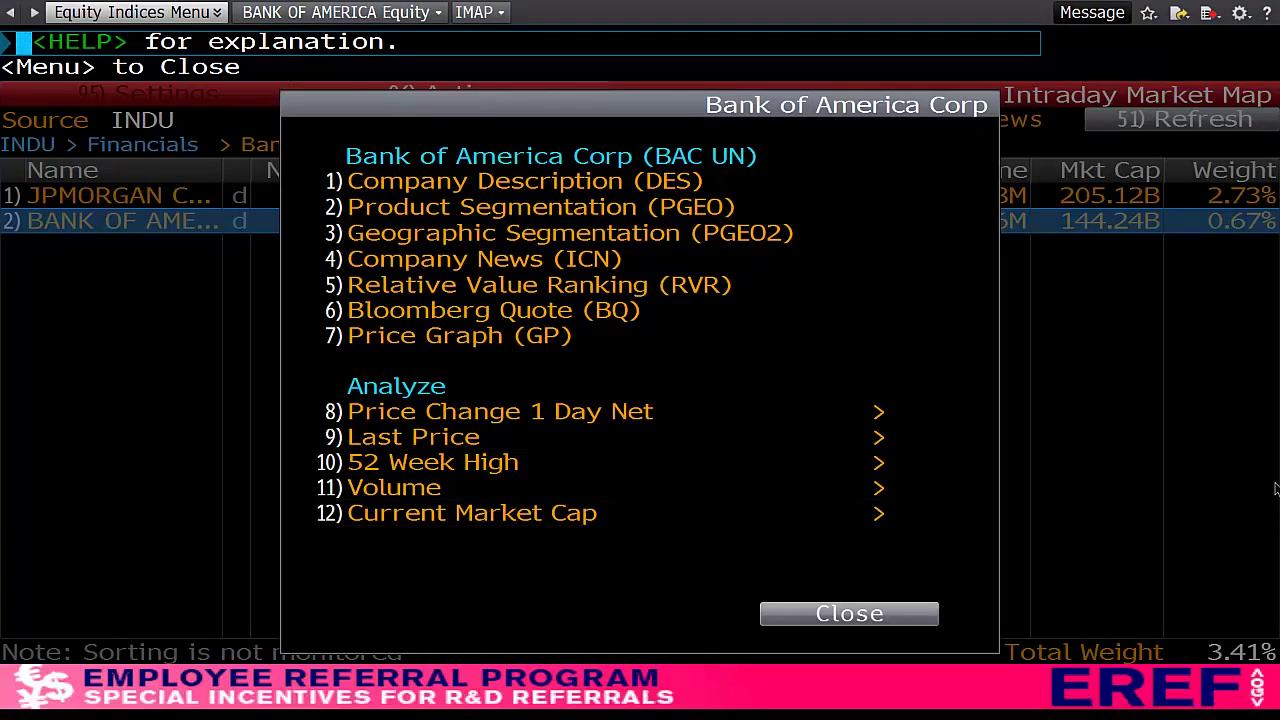
# Close the Bank of America Corp options and return to the Financials sector pie.
pyautogui.click(876, 614)
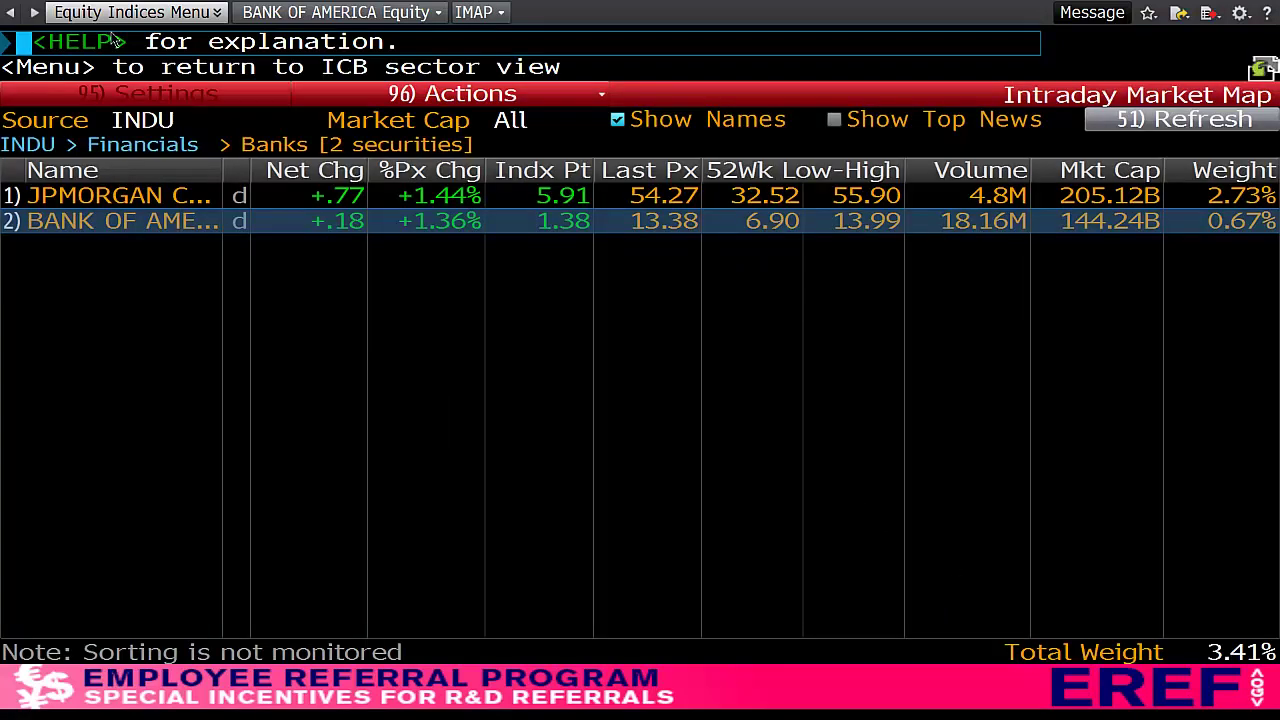
pyautogui.click(164, 72)
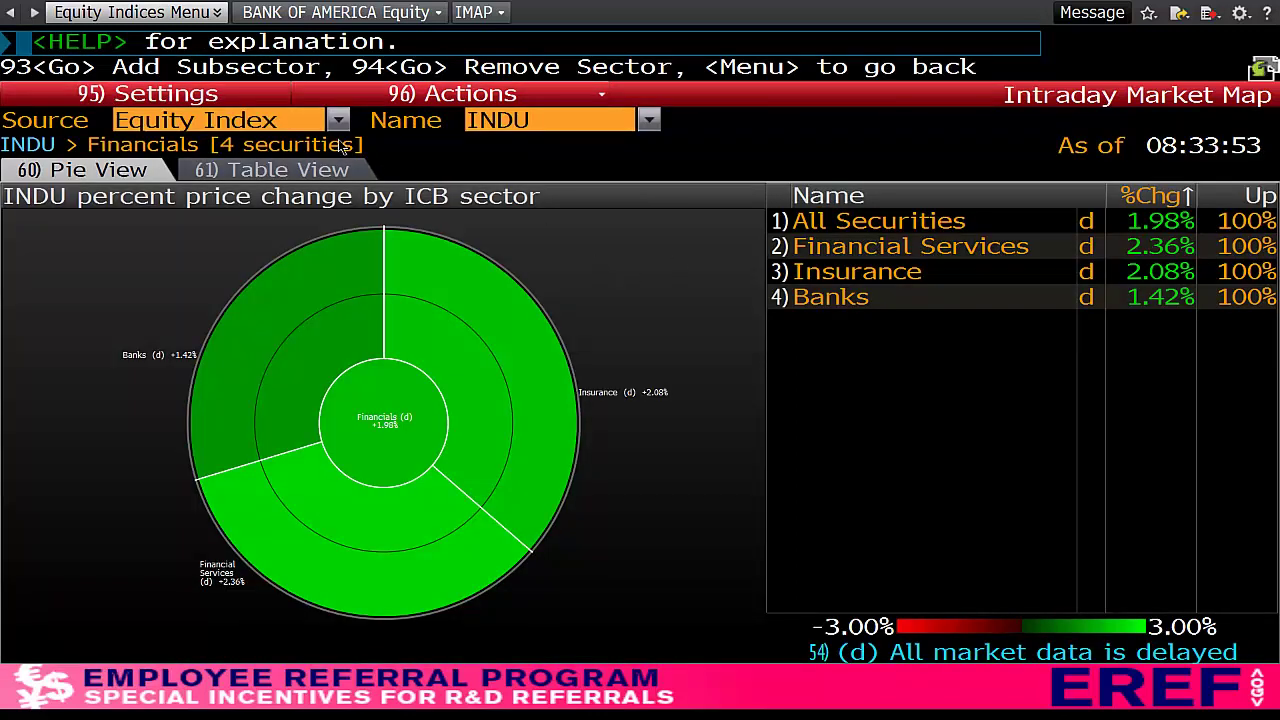
# Change the market map's index from INDU to SPX via the Name dropdown.
pyautogui.click(340, 120)
pyautogui.click(340, 120)
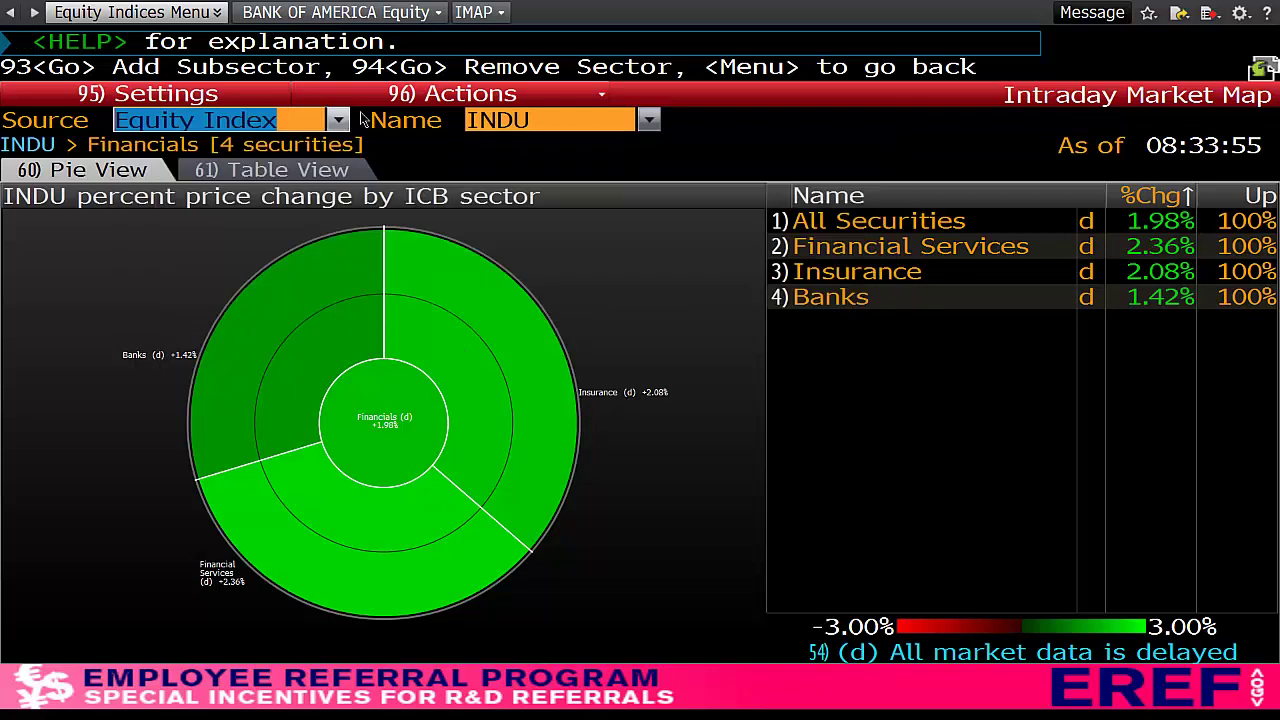
pyautogui.click(550, 120)
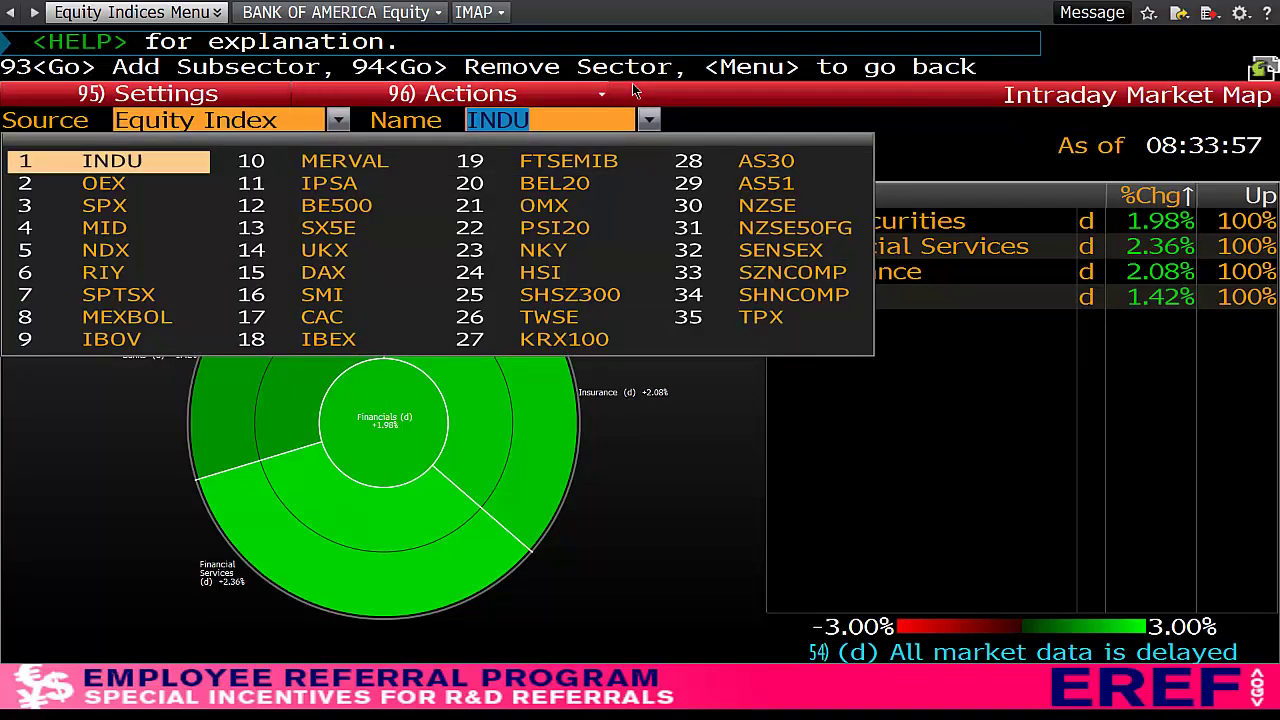
pyautogui.click(140, 205)
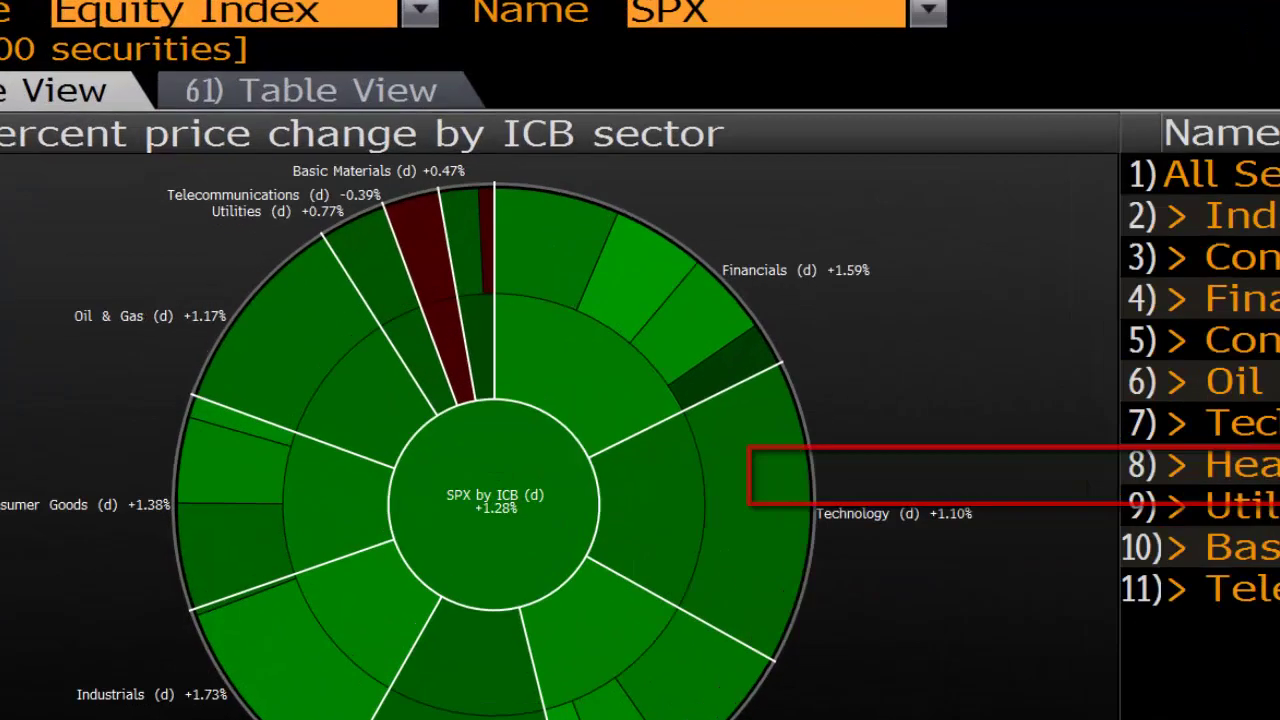
pyautogui.moveTo(370, 373)
pyautogui.moveTo(563, 193)
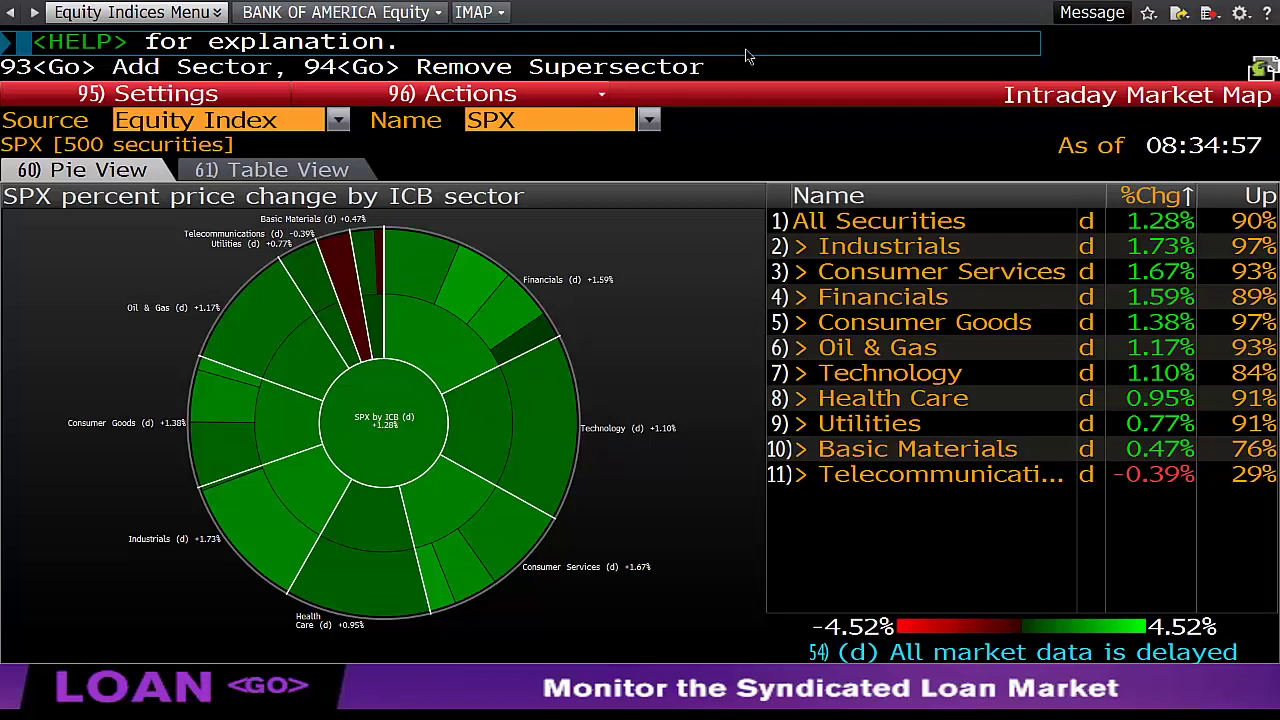
# Search EQUITY, correcting the extra letter, and open the Equity Indices menu suggestion.
pyautogui.write('EQUITYT')
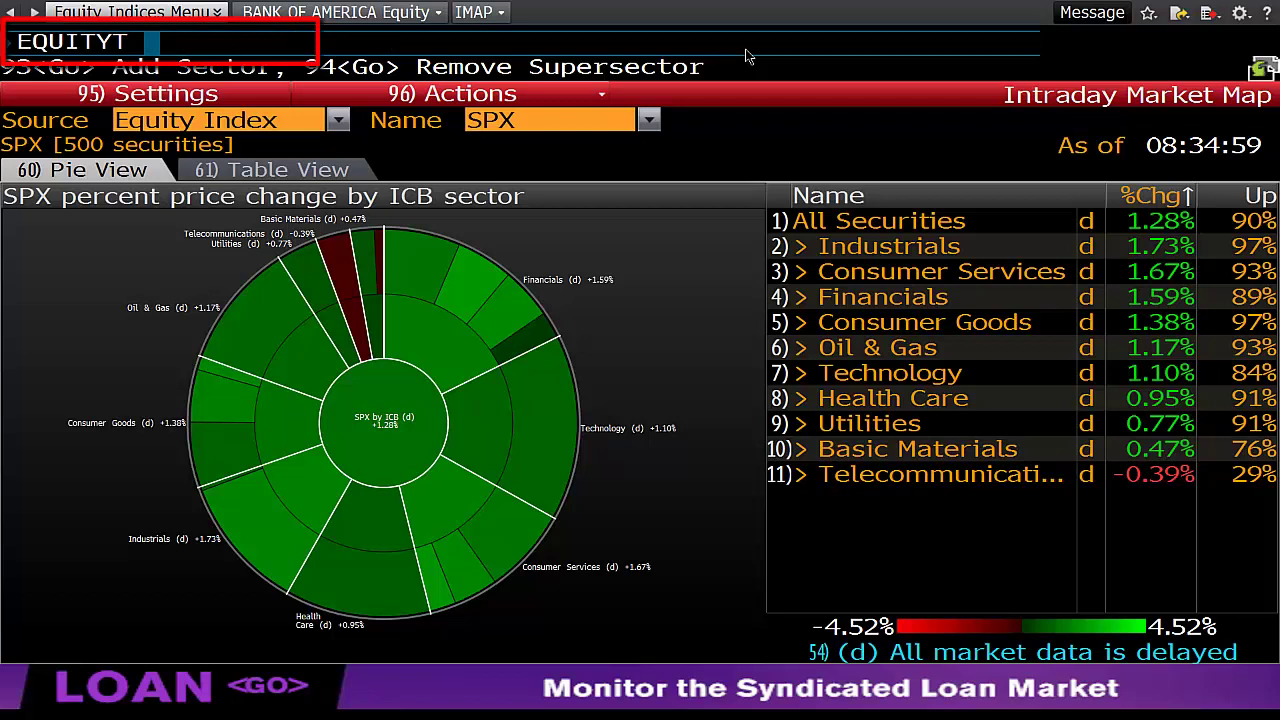
pyautogui.press('BackSpace')
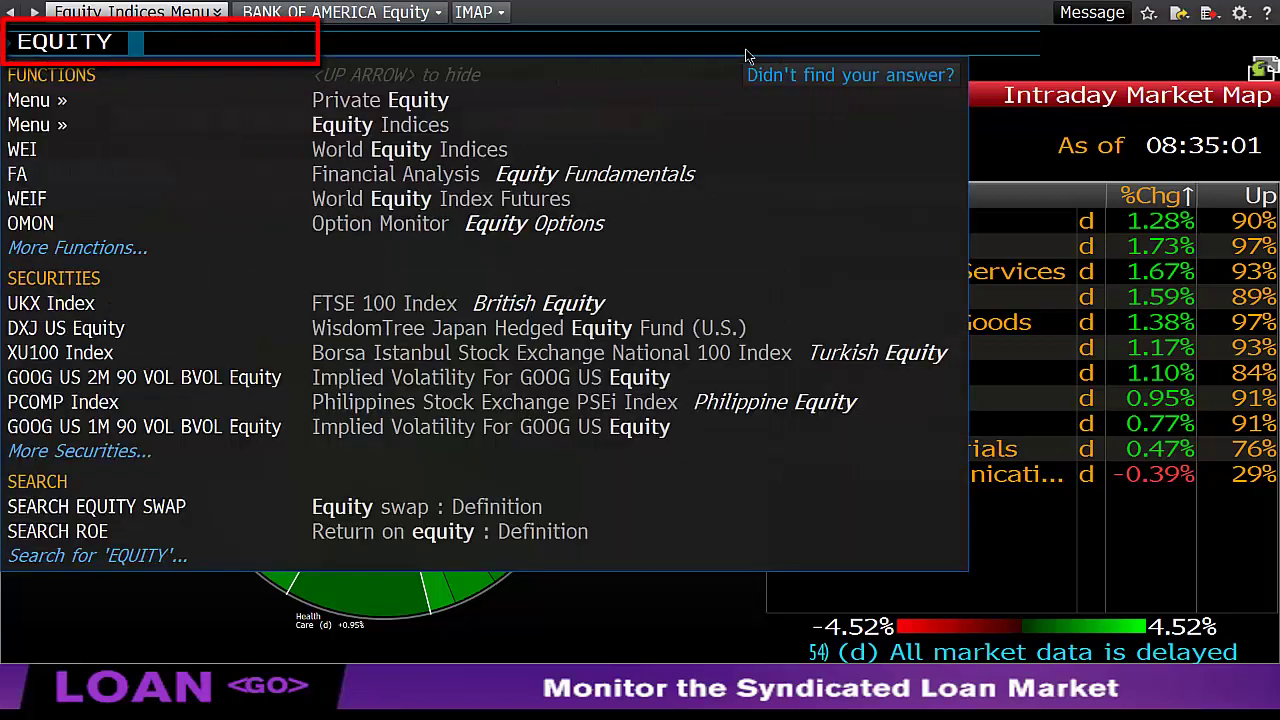
pyautogui.click(626, 125)
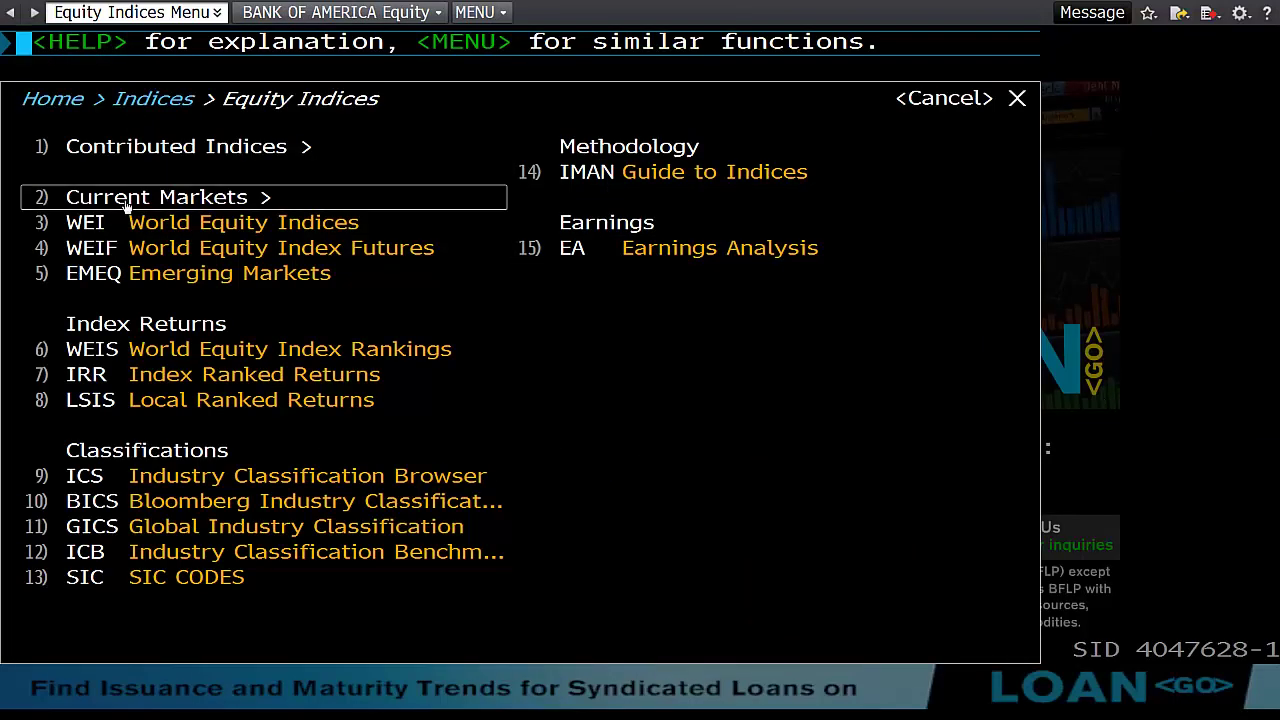
# Open World Equity Indices, keep the Standard regional view, and launch the Dow Jones Intraday Market Map.
pyautogui.click(203, 227)
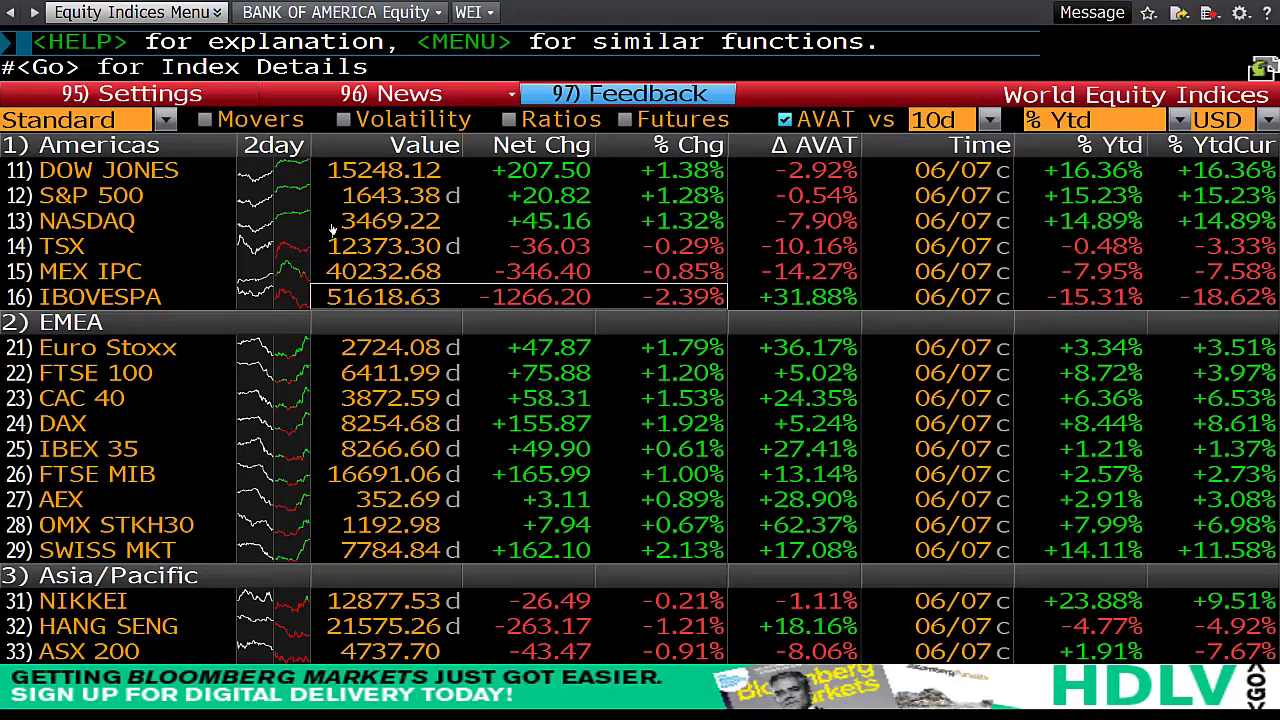
pyautogui.click(157, 119)
pyautogui.click(157, 119)
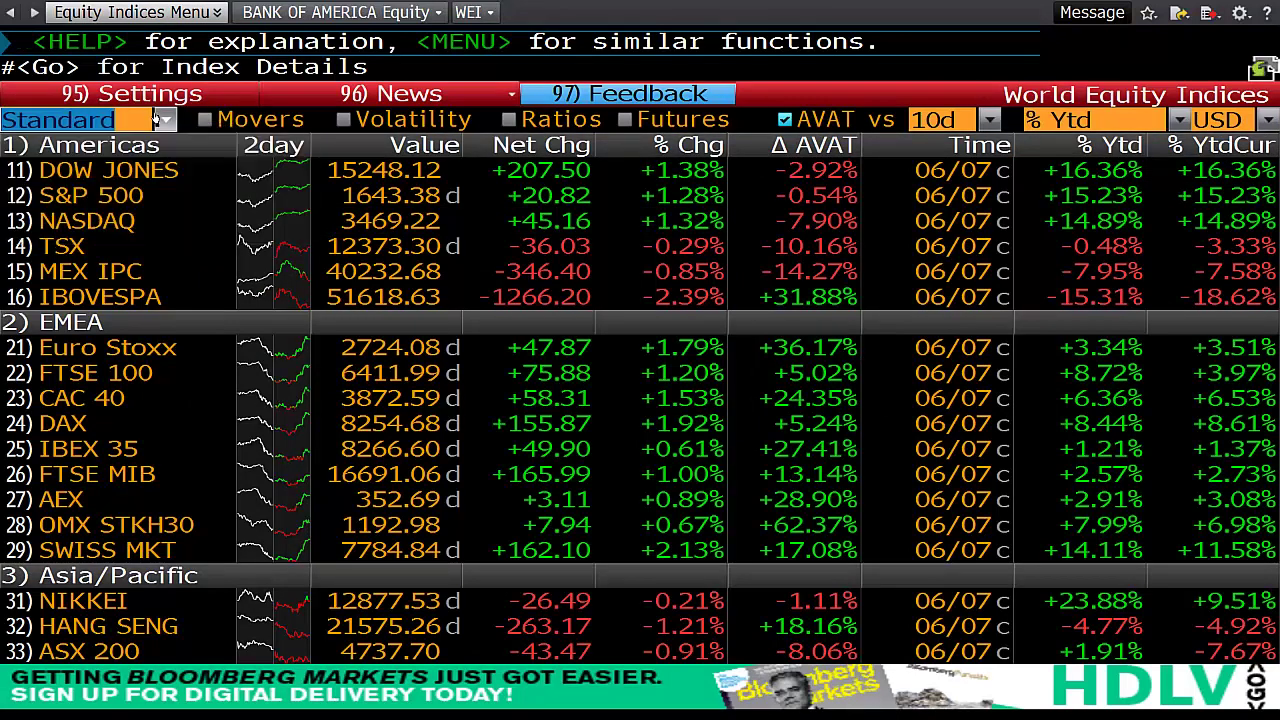
pyautogui.click(183, 183)
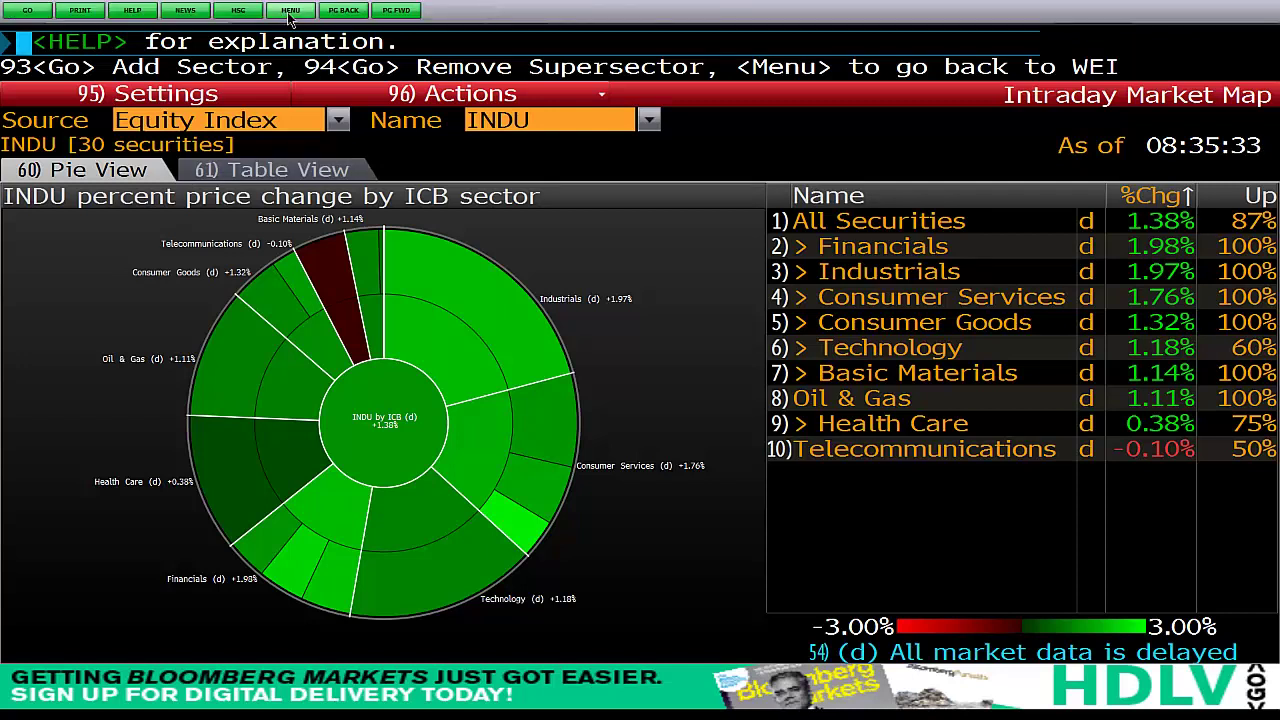
# Return to World Equity Indices and open the Dow Jones two-day intraday price chart (GIP).
pyautogui.click(290, 12)
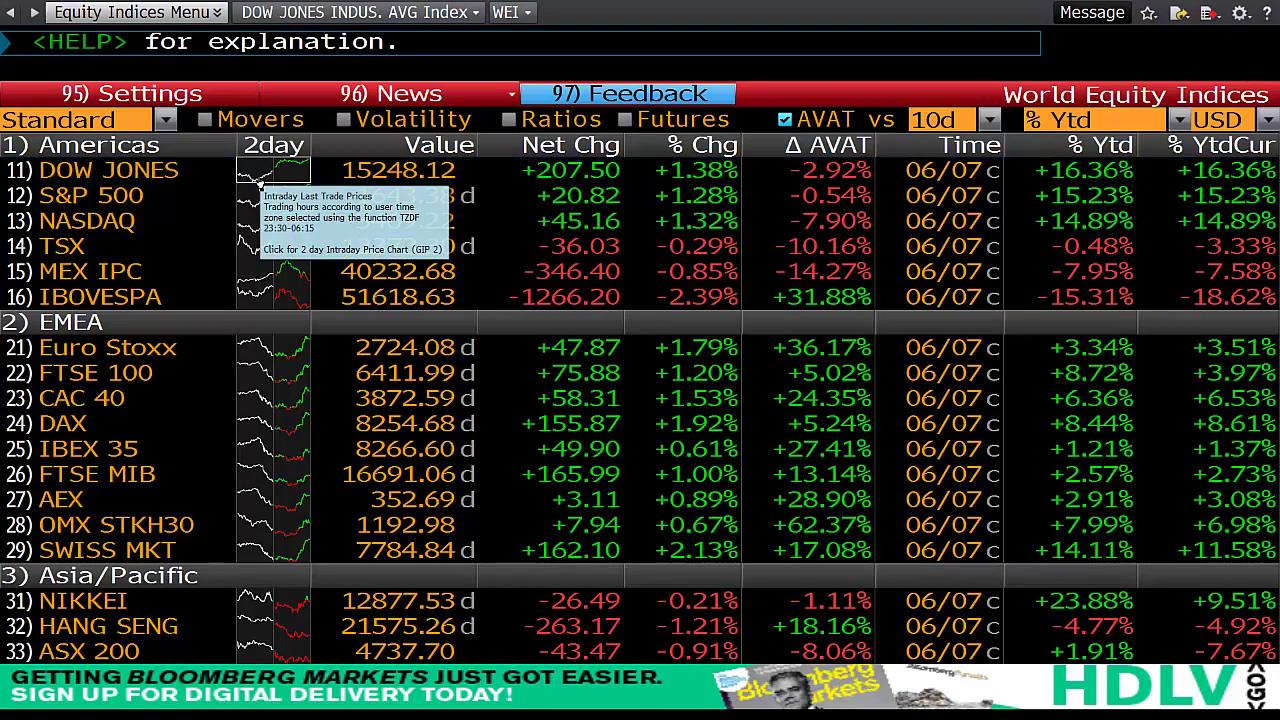
pyautogui.click(258, 185)
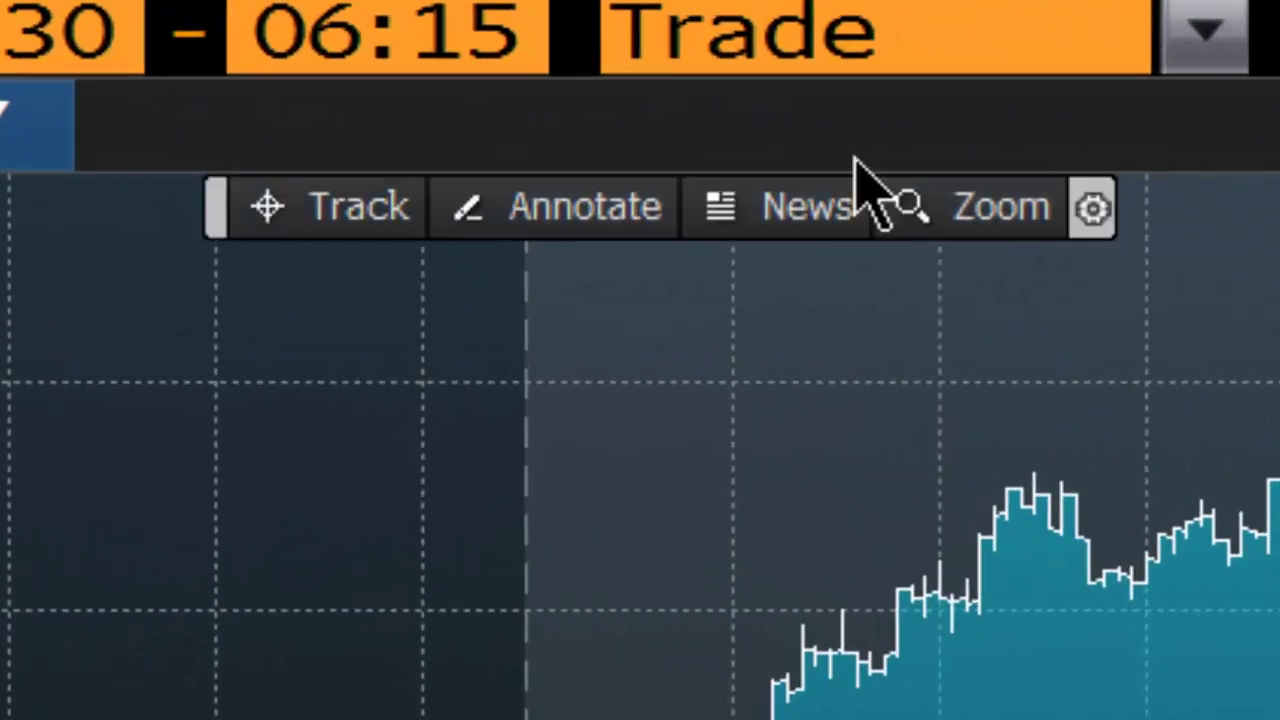
# Turn on News mode on the Dow Jones intraday chart and bring up the INDU headlines.
pyautogui.click(825, 222)
pyautogui.click(825, 226)
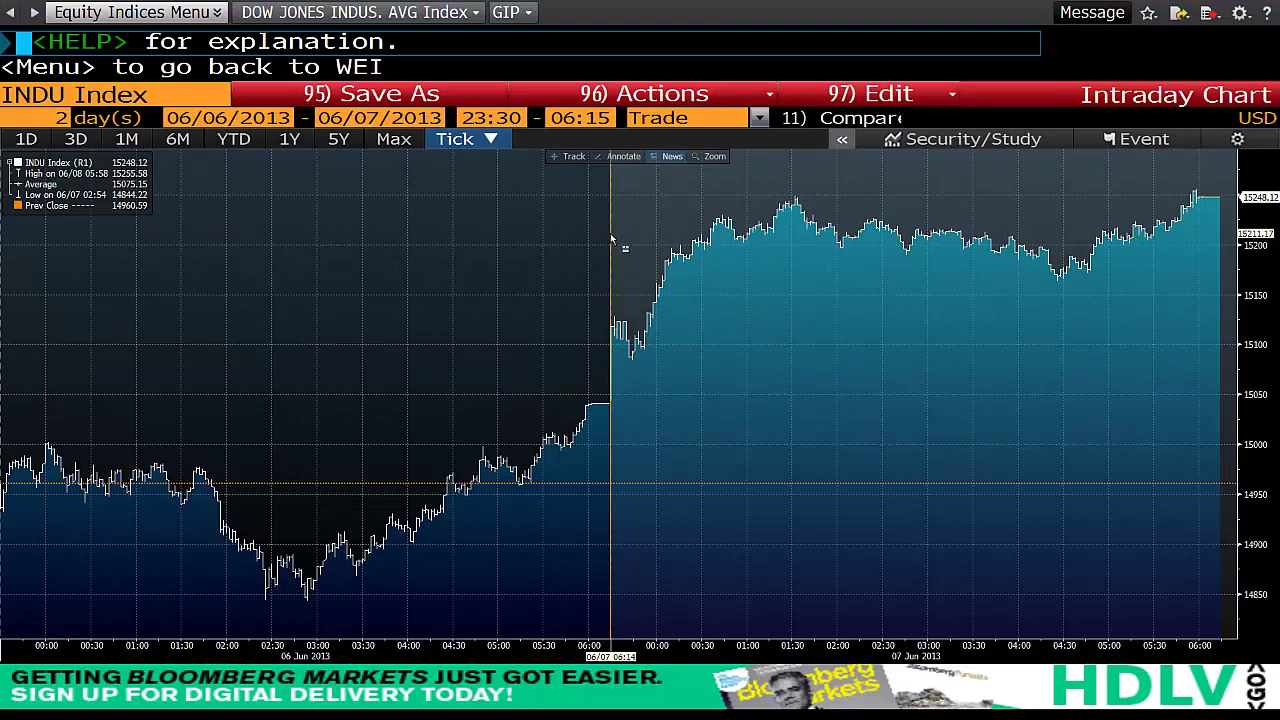
pyautogui.click(612, 241)
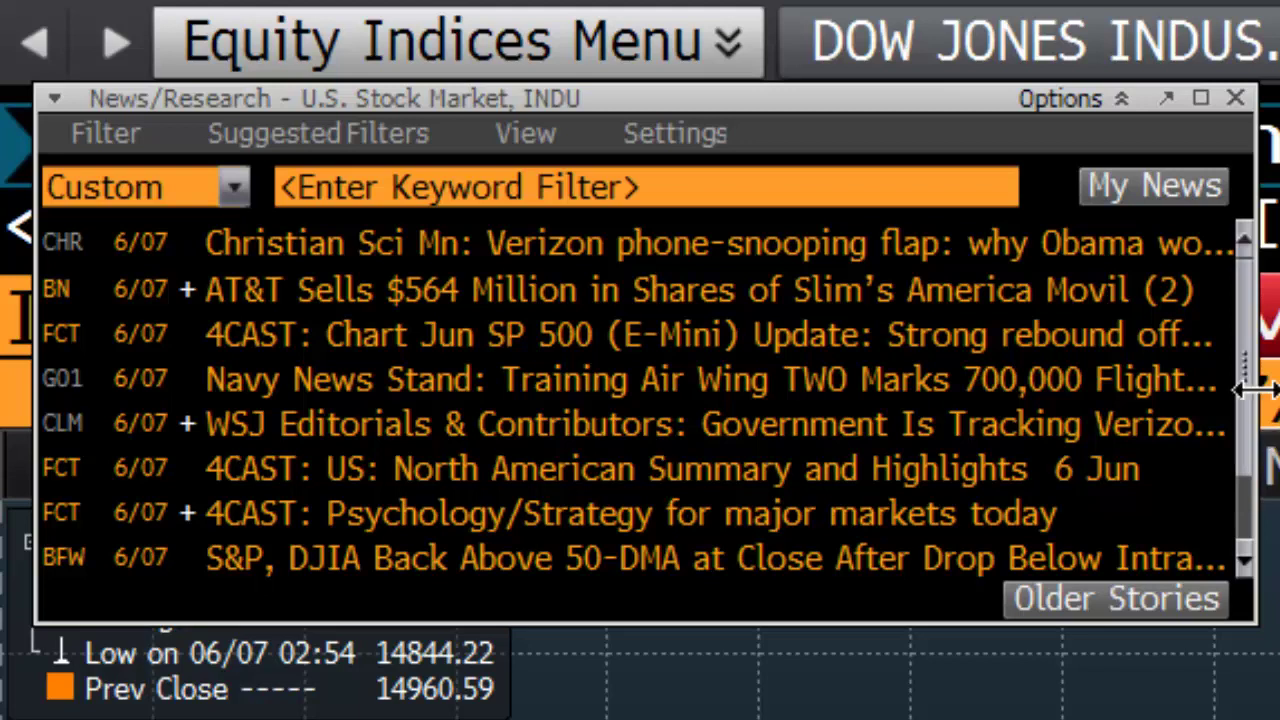
# Scroll through the INDU news headlines and maximize the News/Research panel.
pyautogui.moveTo(1241, 388); pyautogui.dragTo(1231, 323)
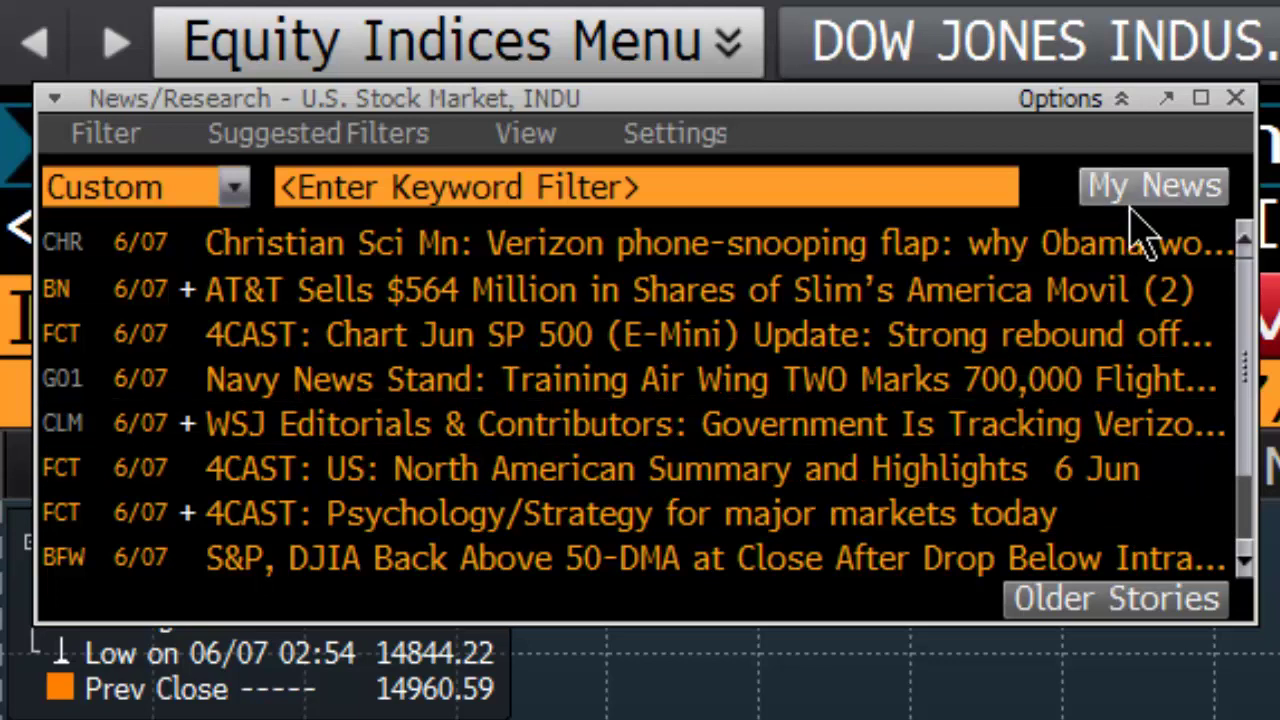
pyautogui.click(1210, 99)
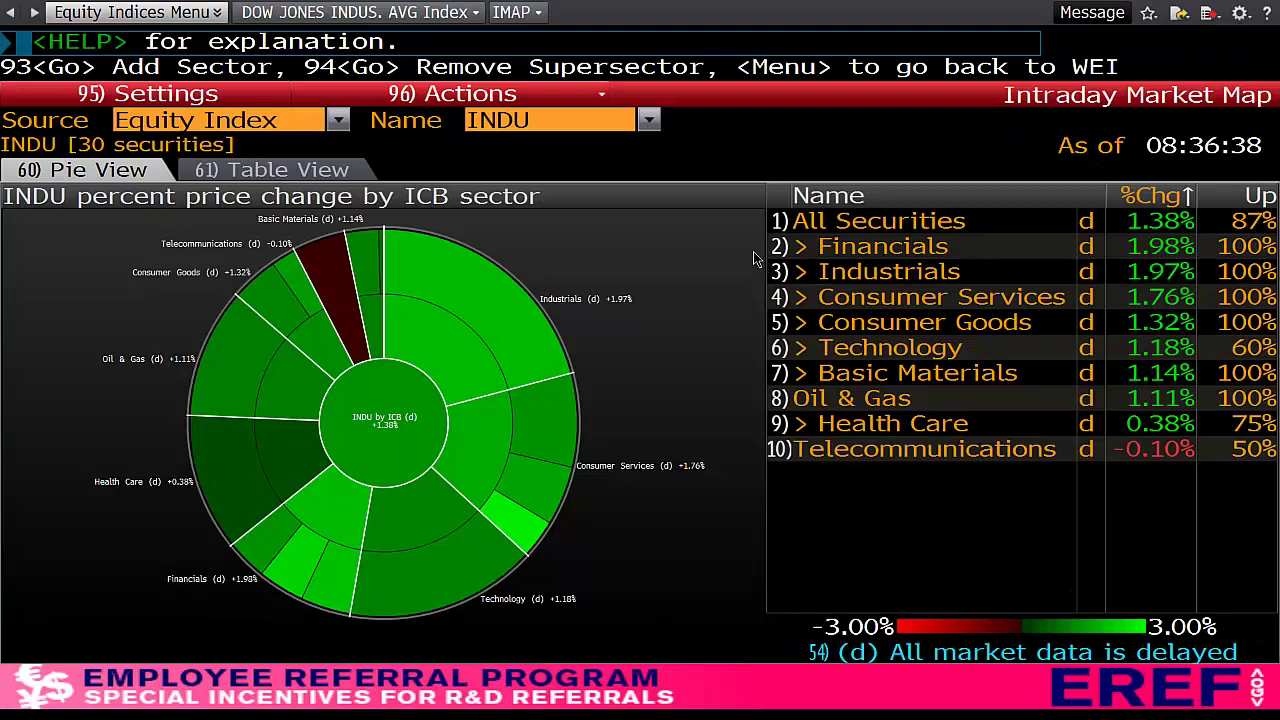